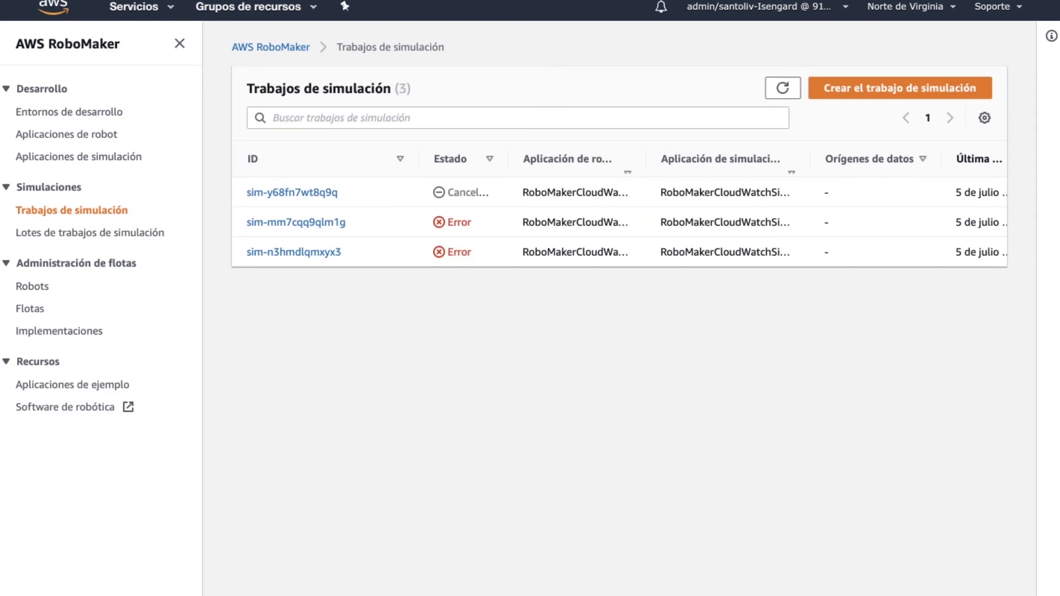
# Start a new RoboMaker development environment named robomaker_demo_env_3 with ROS Kinetic as the preinstalled distribution.
pyautogui.click(69, 111)
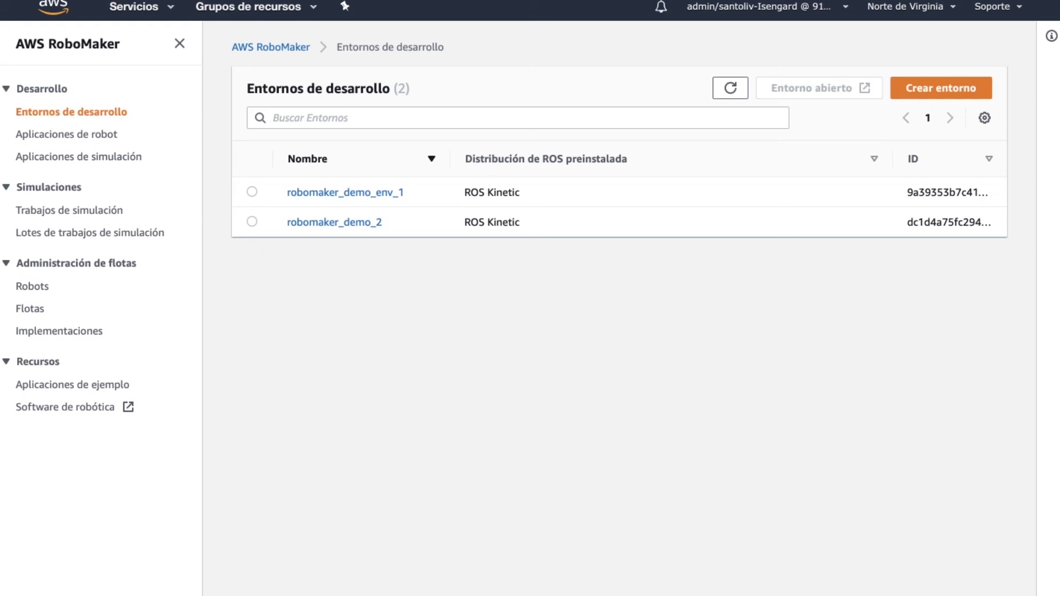
pyautogui.click(941, 87)
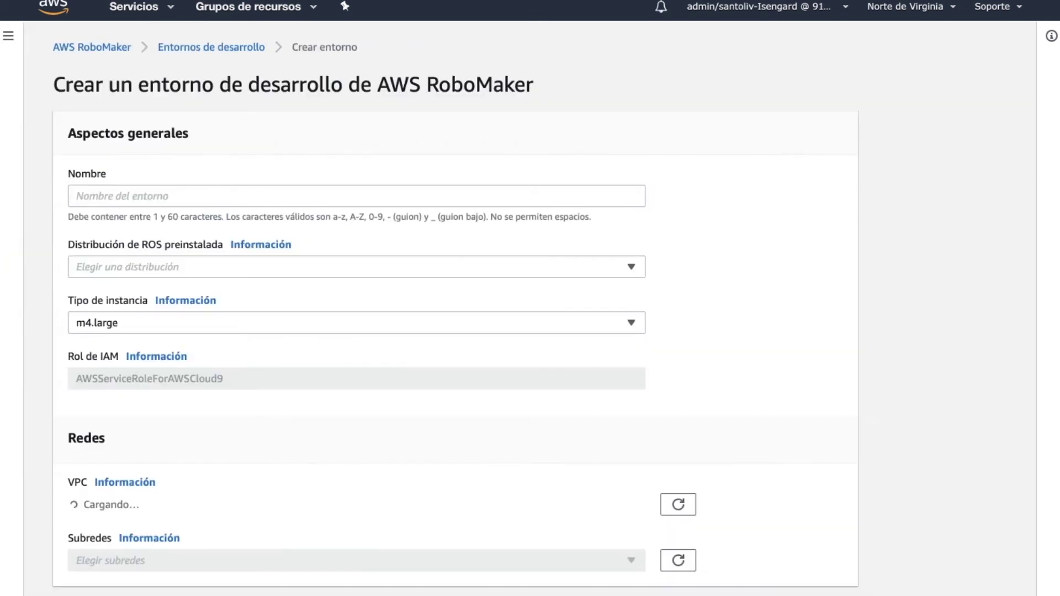
pyautogui.click(356, 196)
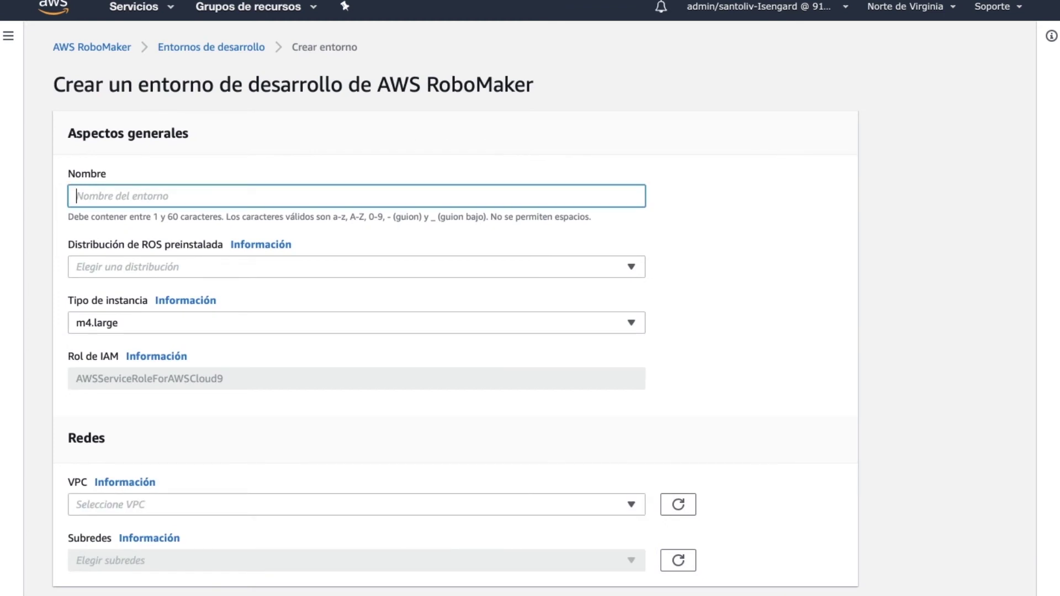
pyautogui.write('robomaker')
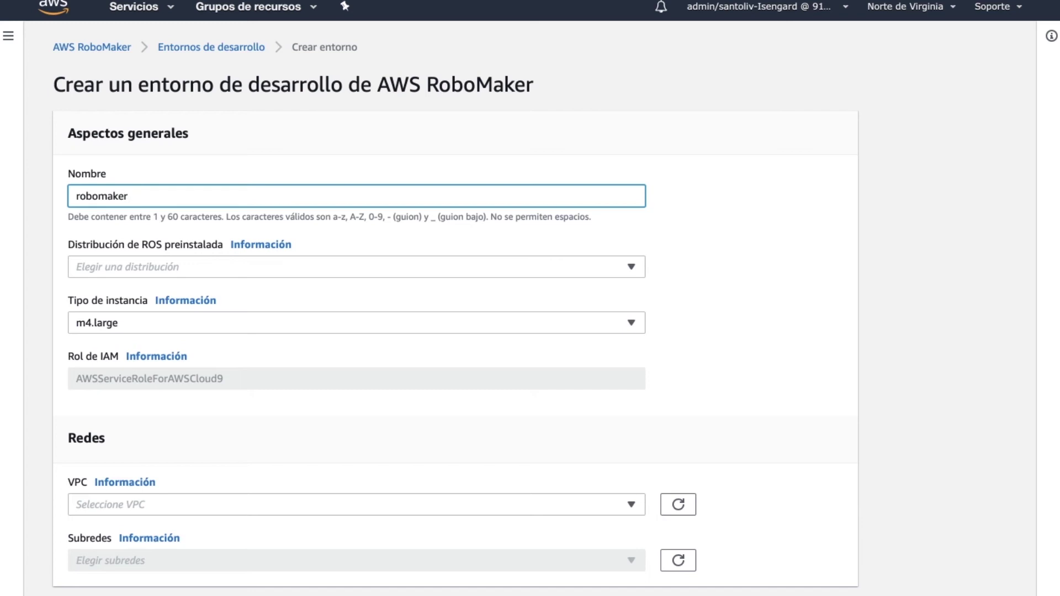
pyautogui.write('_demo_env_3')
pyautogui.click(631, 267)
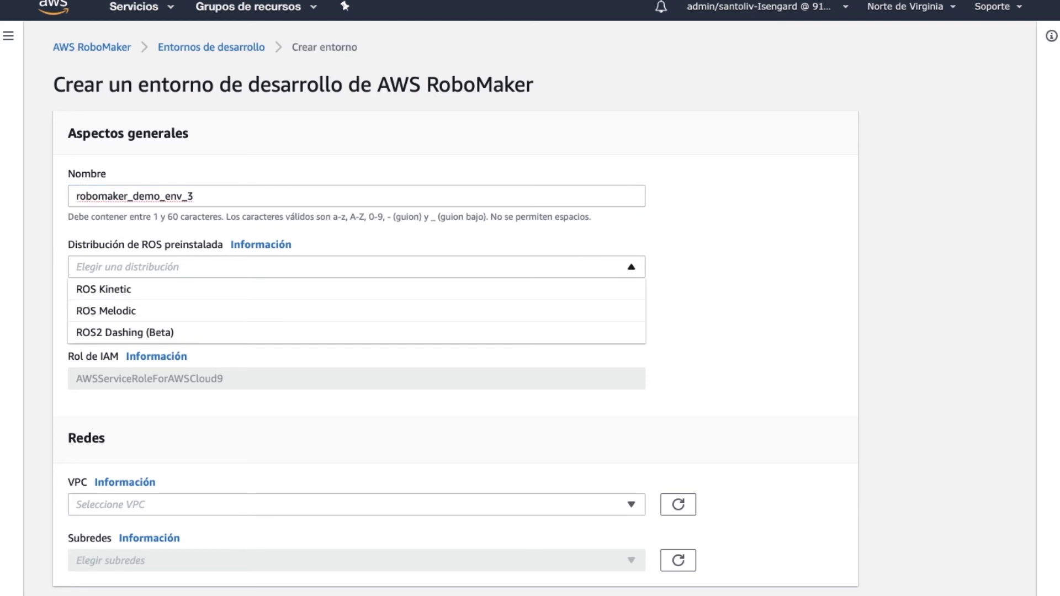
pyautogui.click(104, 289)
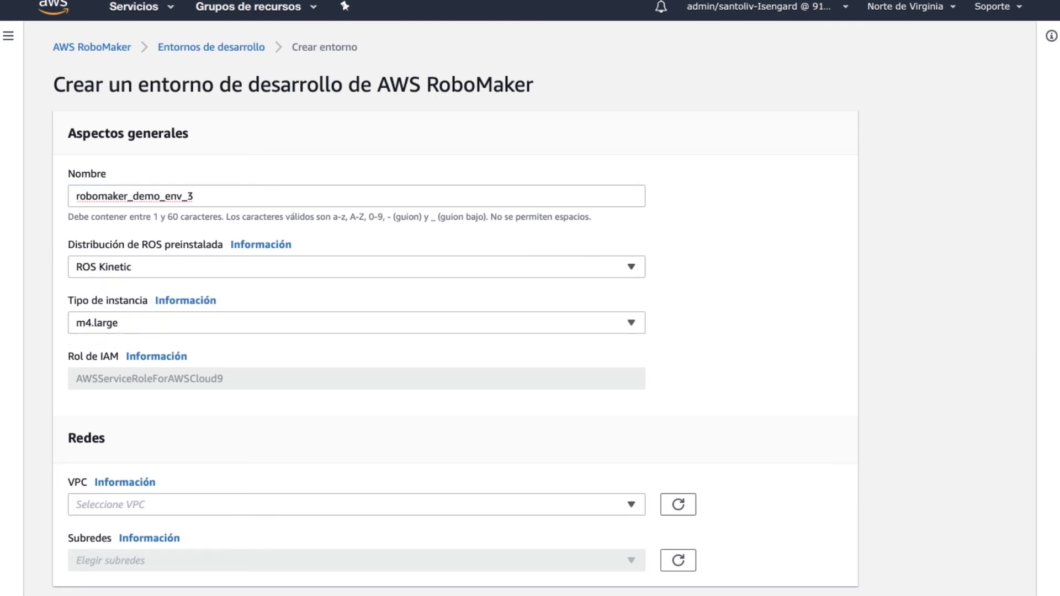
# Create the environment in the default VPC vpc-06164a7c with subnet-c0ea3a8d, and open it in AWS Cloud9.
pyautogui.scroll(-3, 455, 310)
pyautogui.click(631, 351)
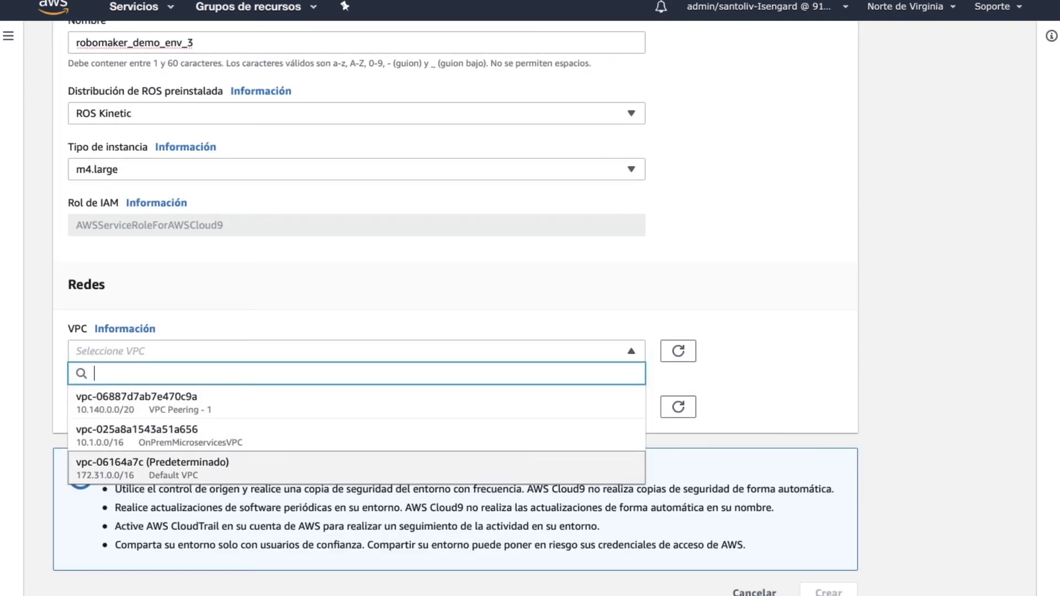
pyautogui.click(152, 467)
pyautogui.click(631, 406)
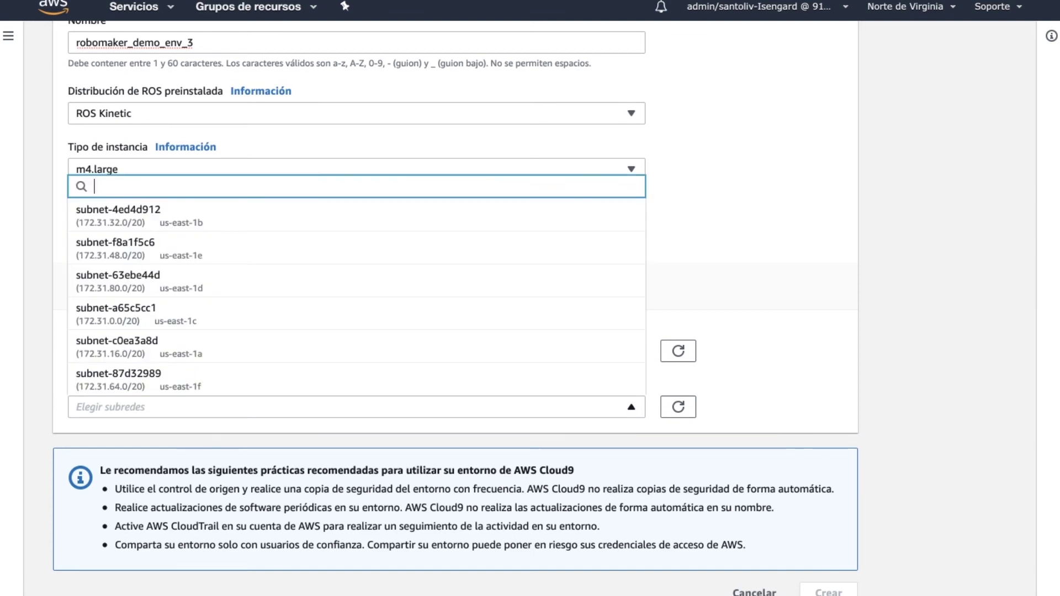
pyautogui.click(166, 346)
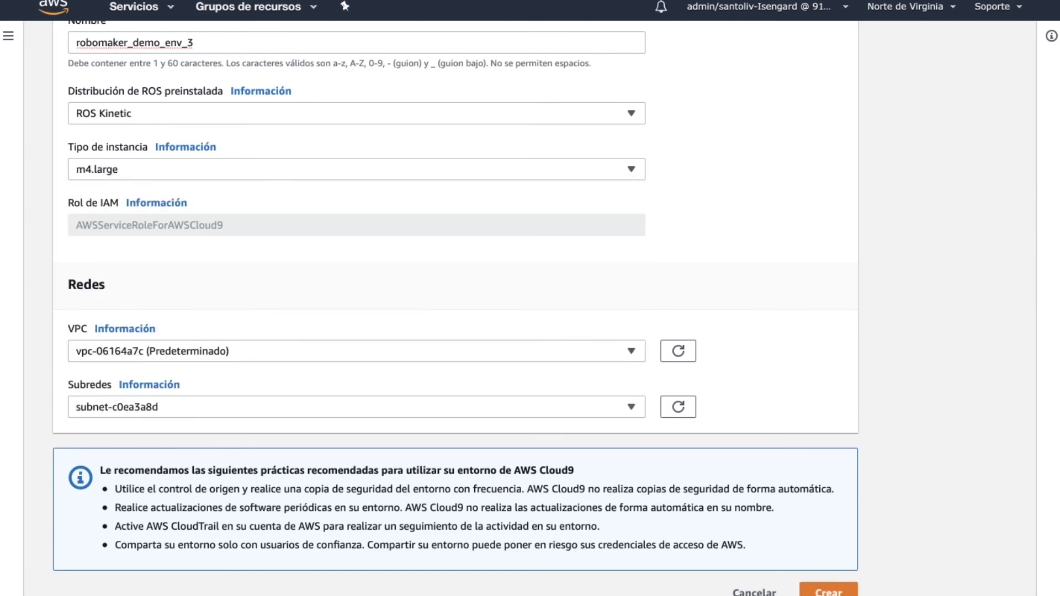
pyautogui.click(828, 591)
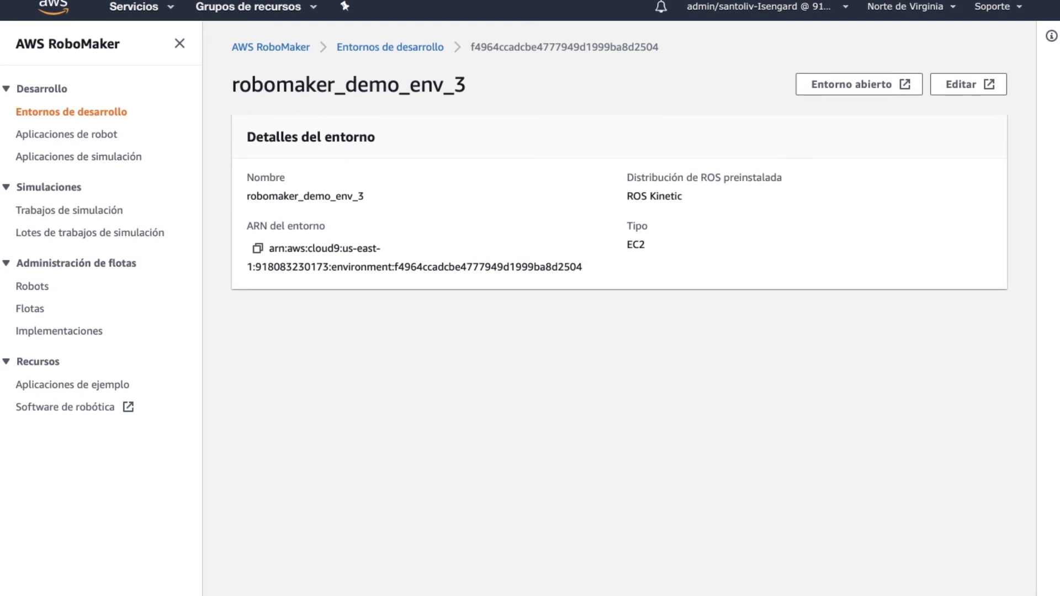
pyautogui.click(853, 84)
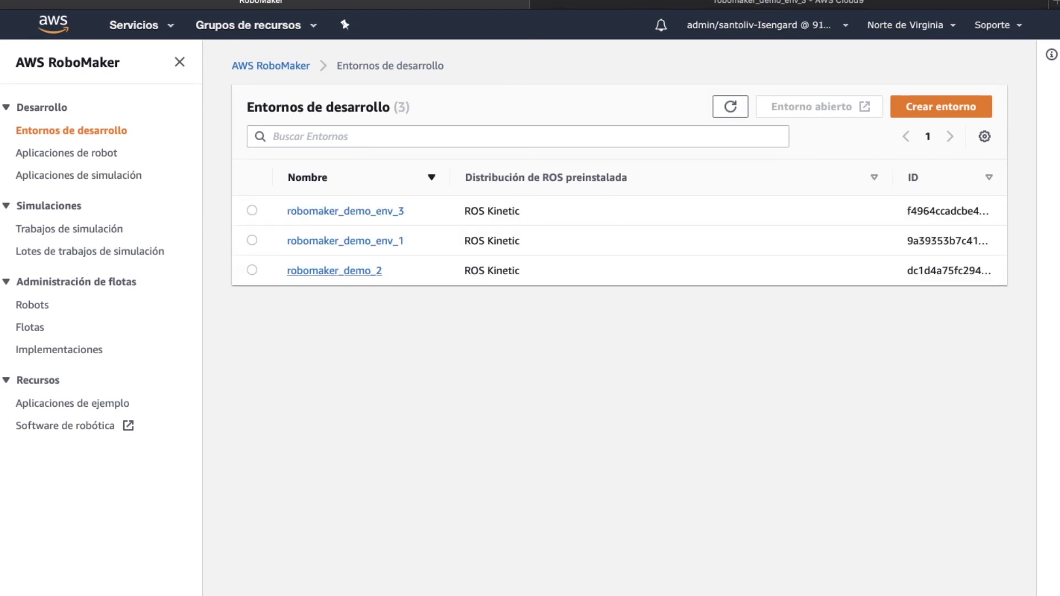
# Open the robomaker_demo_2 environment in AWS Cloud9 and download the Robot Monitoring sample application into it.
pyautogui.click(334, 270)
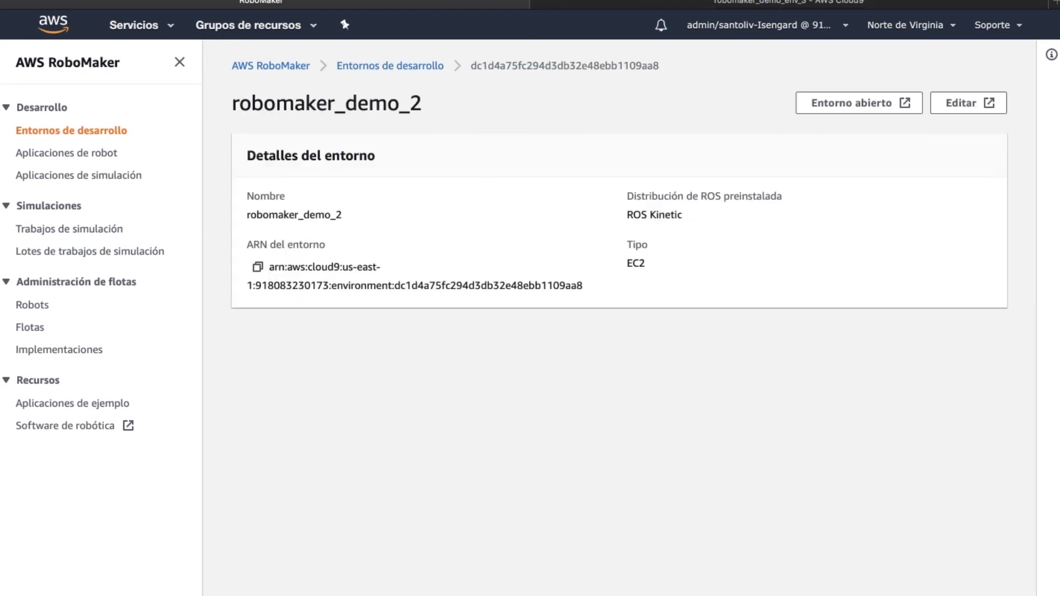
pyautogui.click(859, 102)
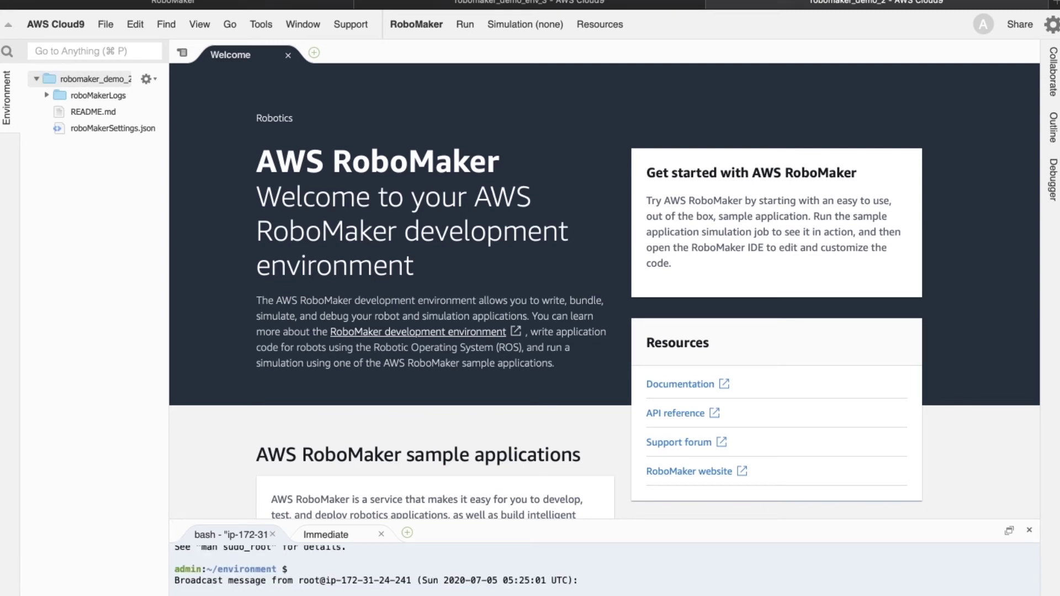
pyautogui.scroll(-5, 604, 292)
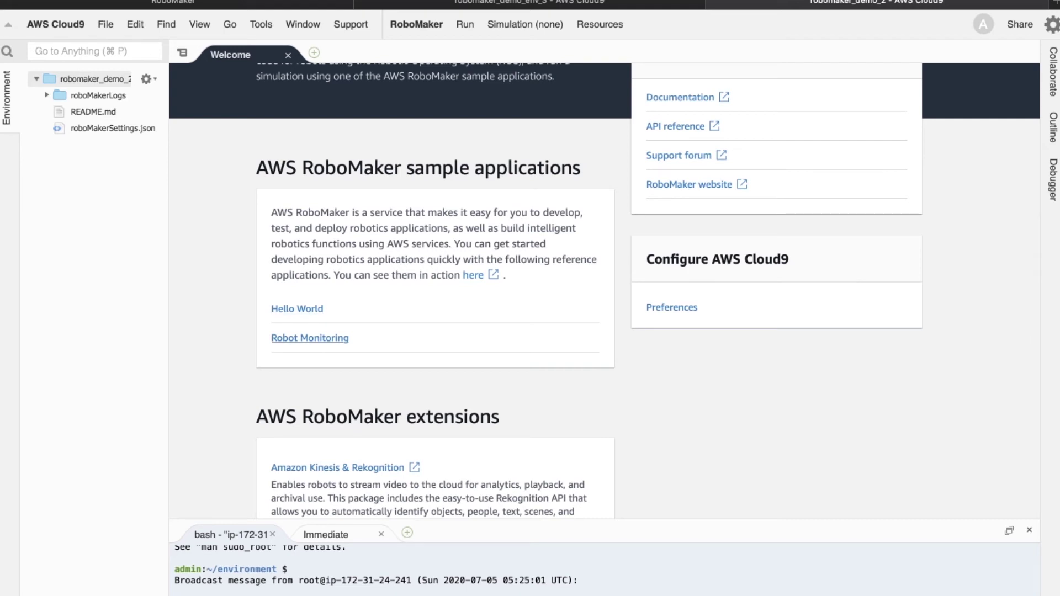
pyautogui.click(309, 338)
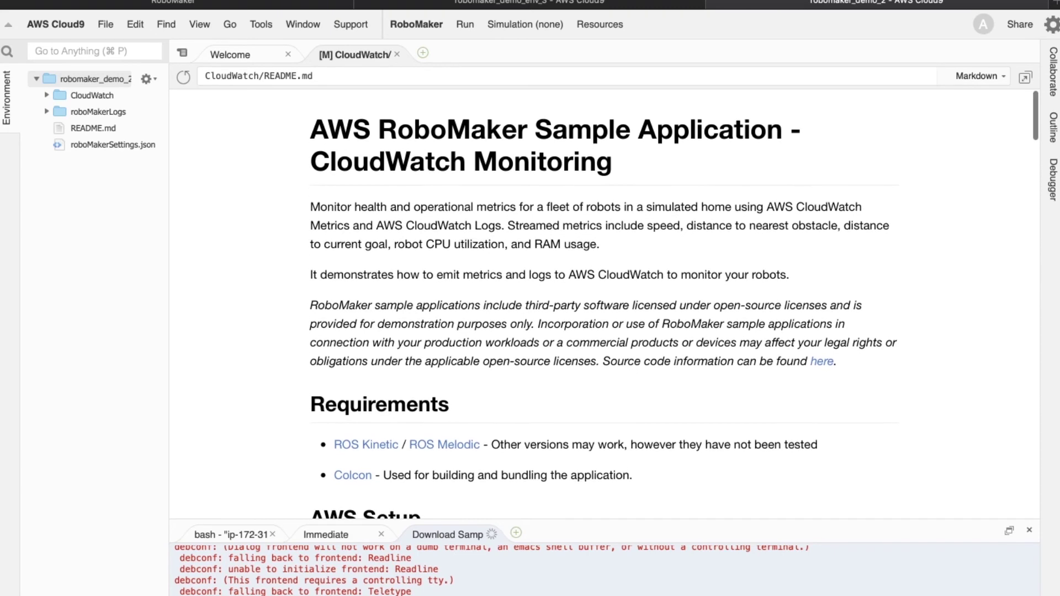
# Read through the CloudWatch sample's README, from its requirements and permissions to the build, run, monitoring and bundling instructions.
pyautogui.scroll(-5, 605, 304)
pyautogui.scroll(-10, 605, 304)
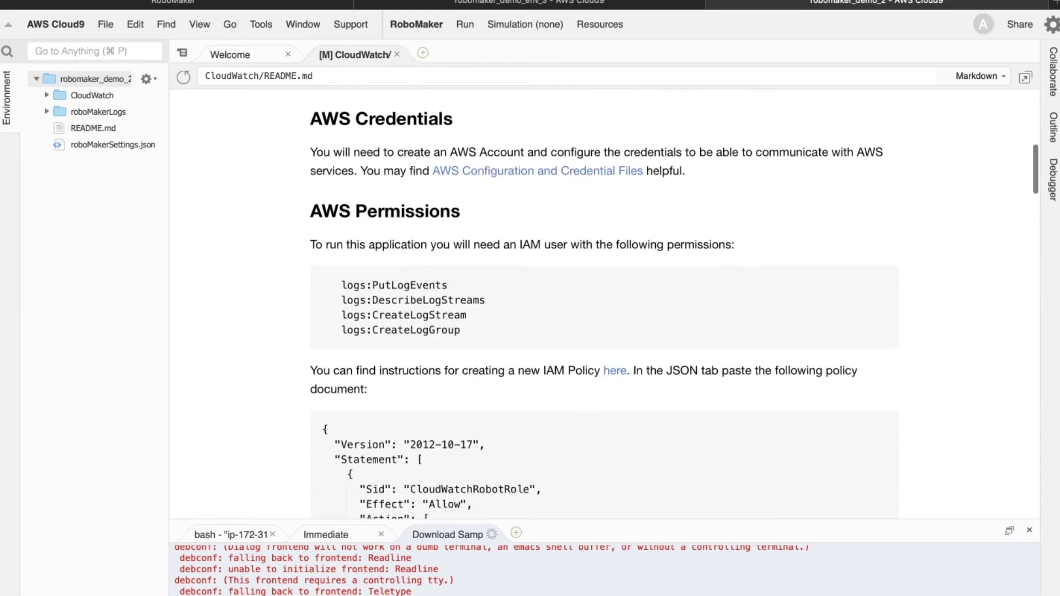
pyautogui.scroll(-14, 605, 304)
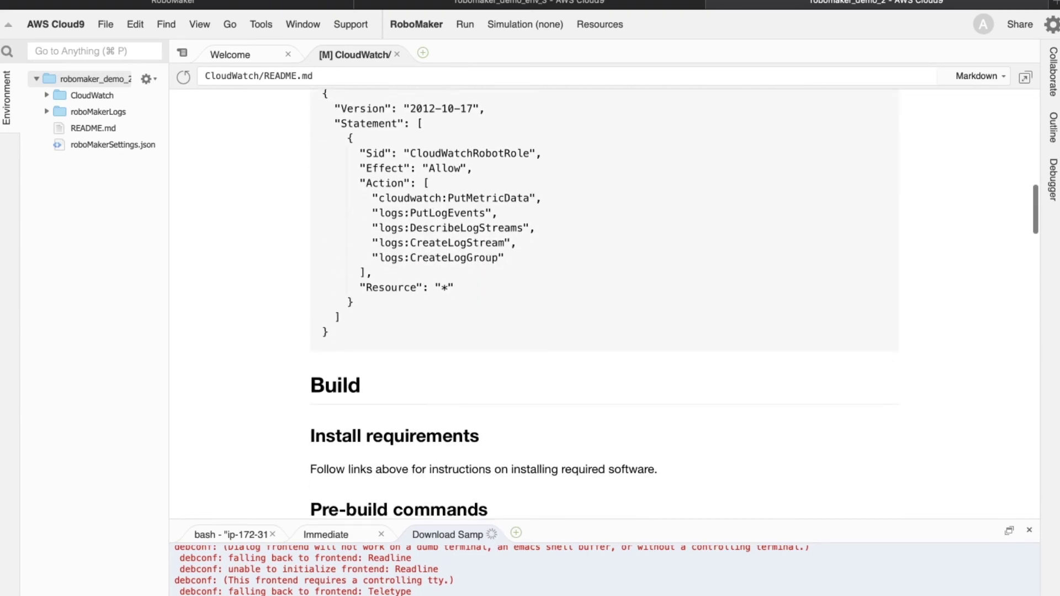
pyautogui.scroll(-5, 605, 303)
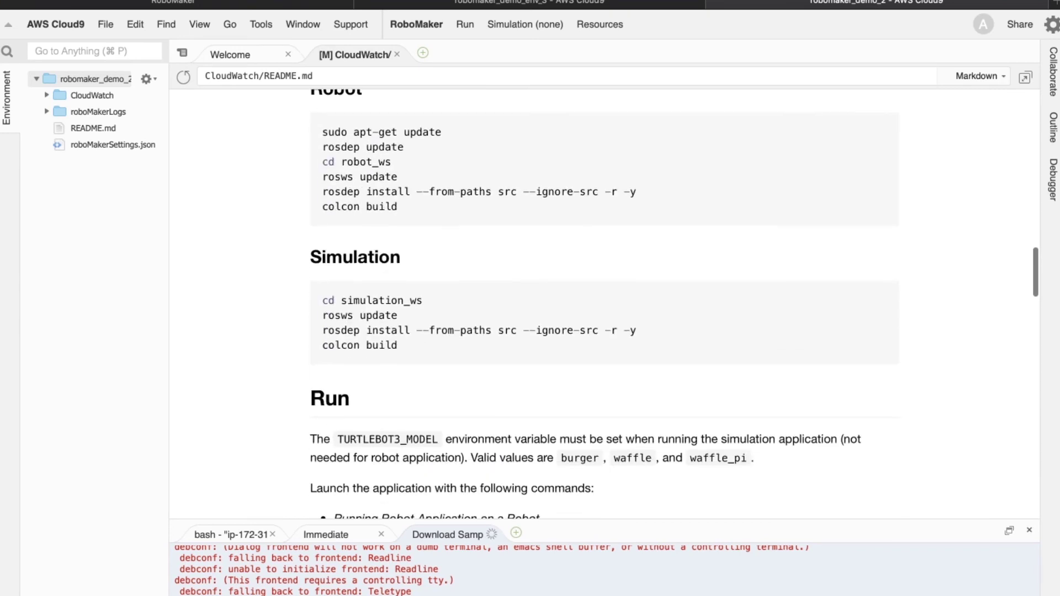
pyautogui.scroll(-12, 604, 303)
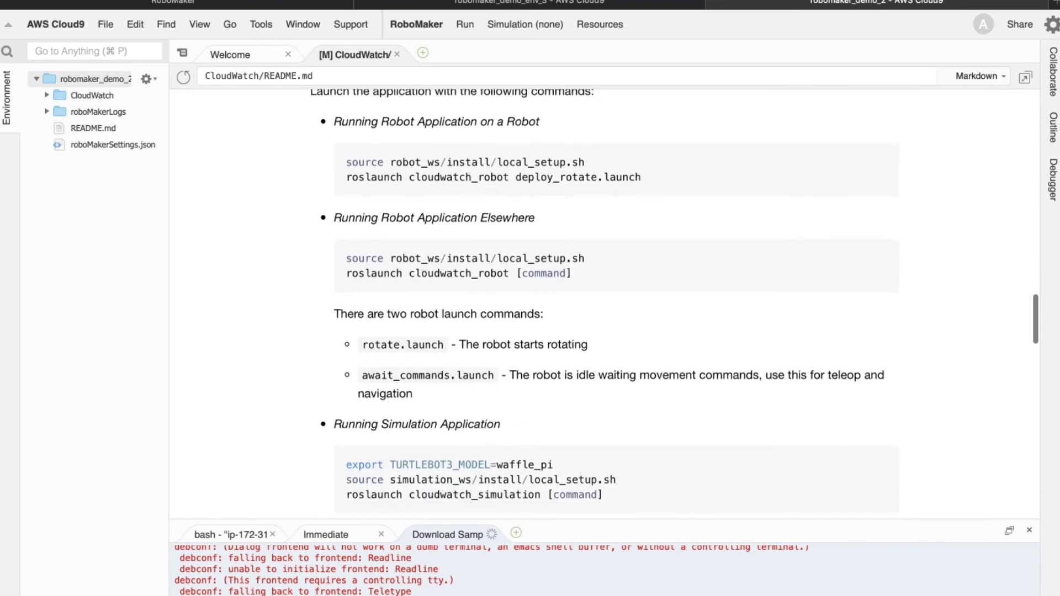
pyautogui.scroll(-8, 604, 303)
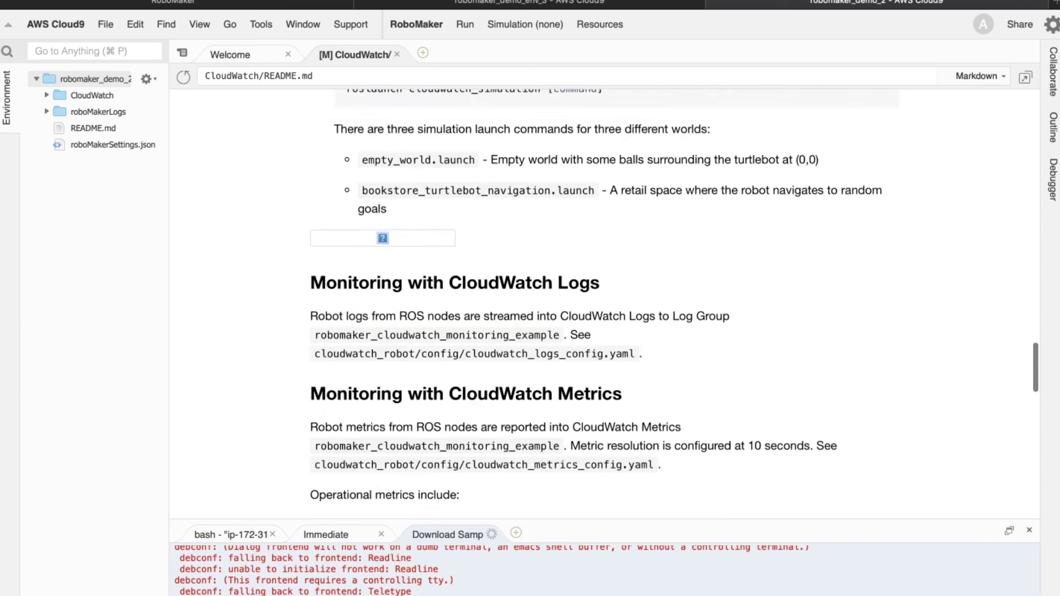
pyautogui.scroll(-8, 605, 303)
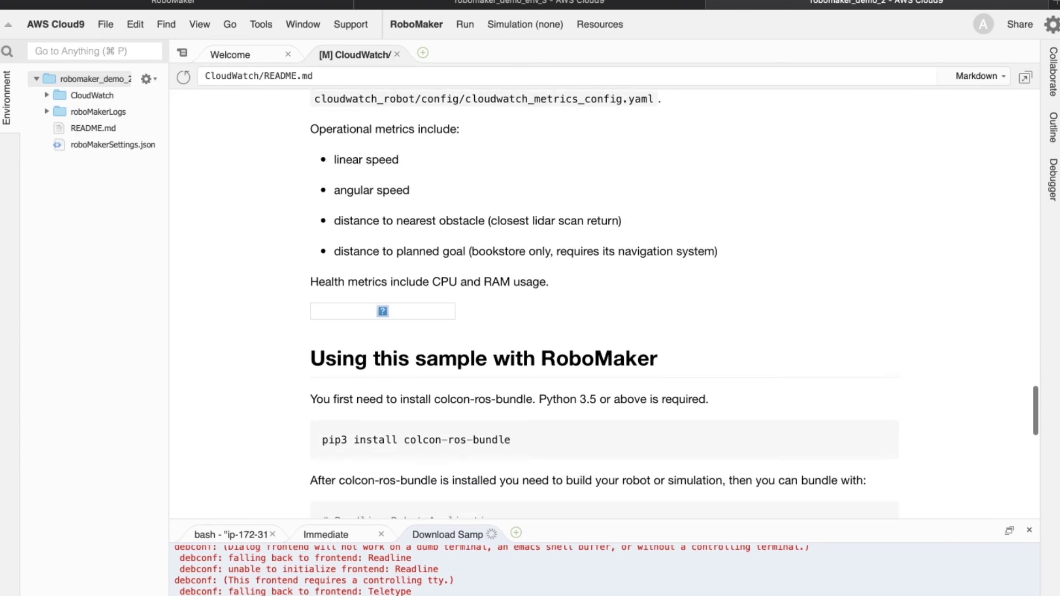
pyautogui.scroll(-3, 605, 304)
pyautogui.scroll(-6, 604, 303)
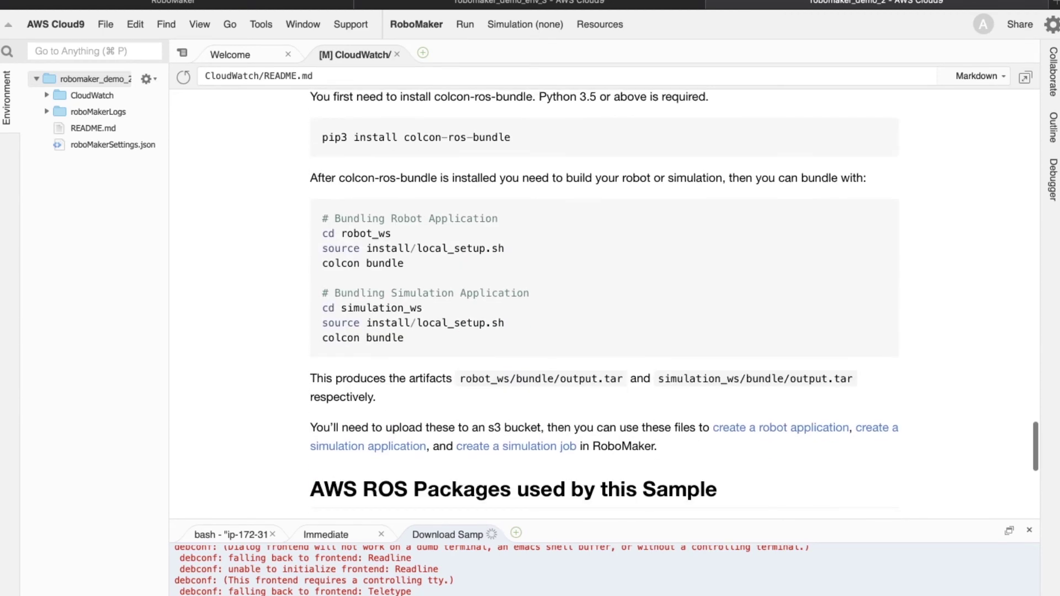
# Return to the RoboMaker development environments list and open robomaker_demo_env_1 in AWS Cloud9.
pyautogui.press('super+1')
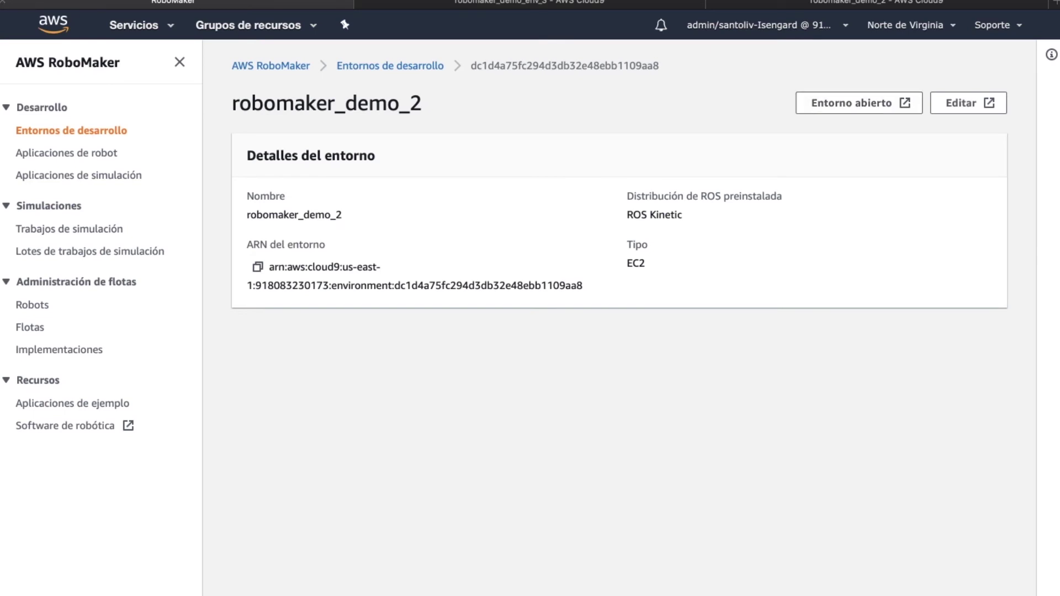
pyautogui.hotkey('alt', 'Left')
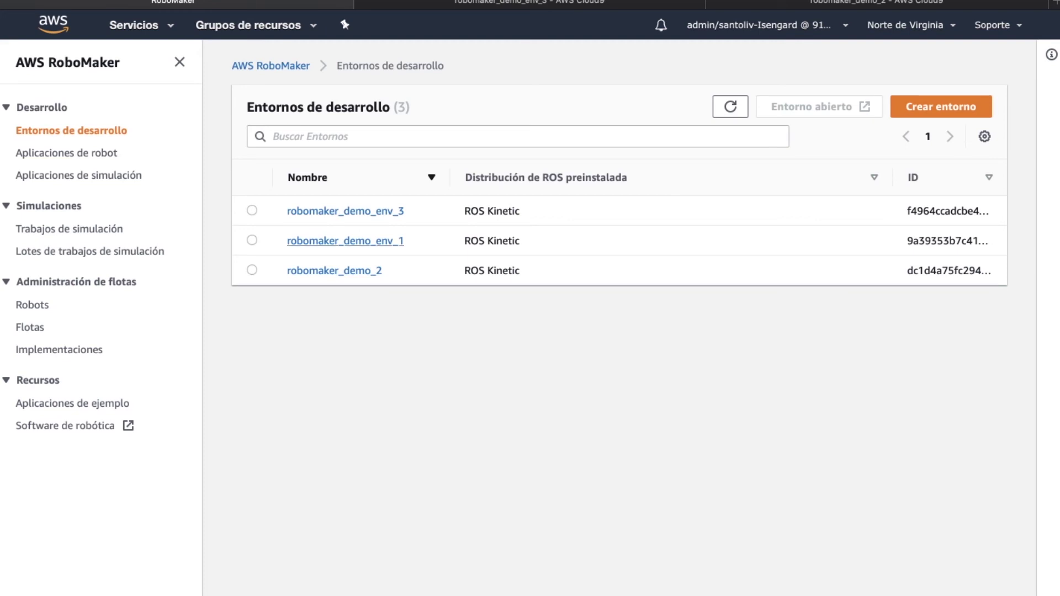
pyautogui.click(345, 241)
pyautogui.click(859, 103)
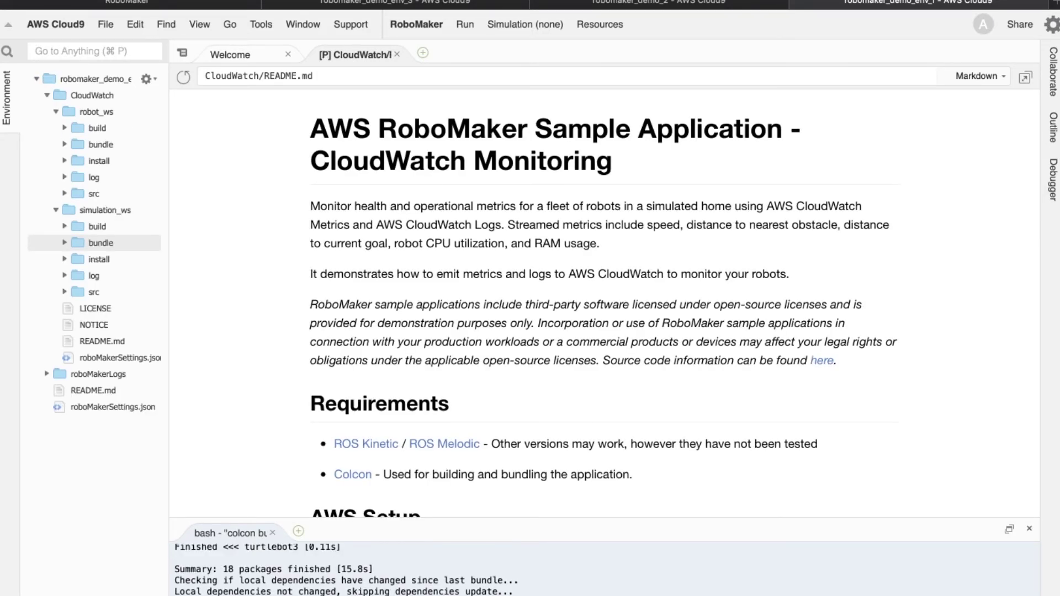
# Launch the CloudWatch Robot Monitoring simulation from the robomaker_demo_env_1 environment.
pyautogui.scroll(-1, 604, 304)
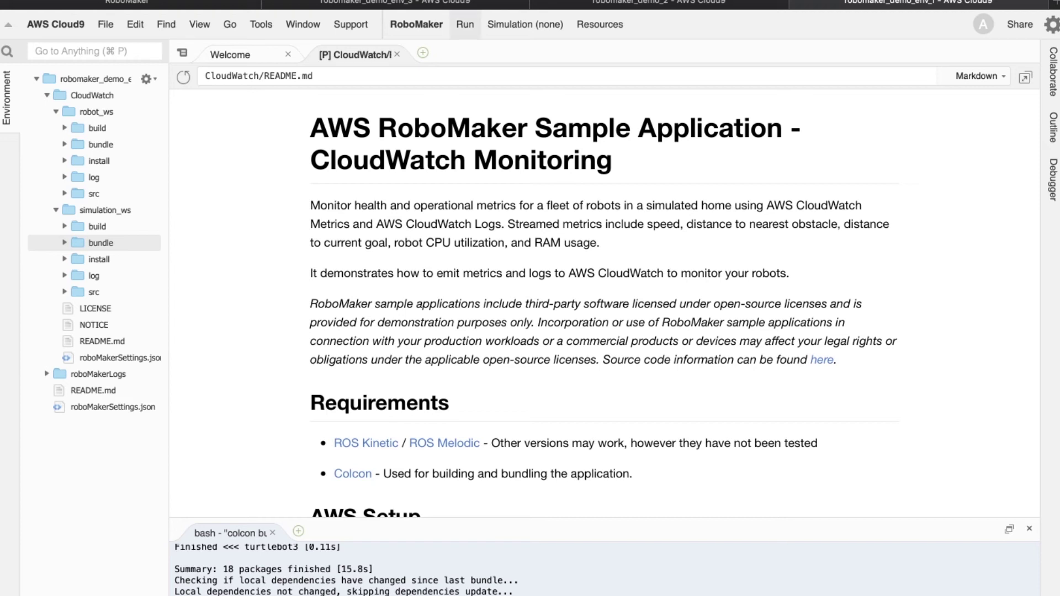
pyautogui.click(465, 24)
pyautogui.moveTo(506, 83)
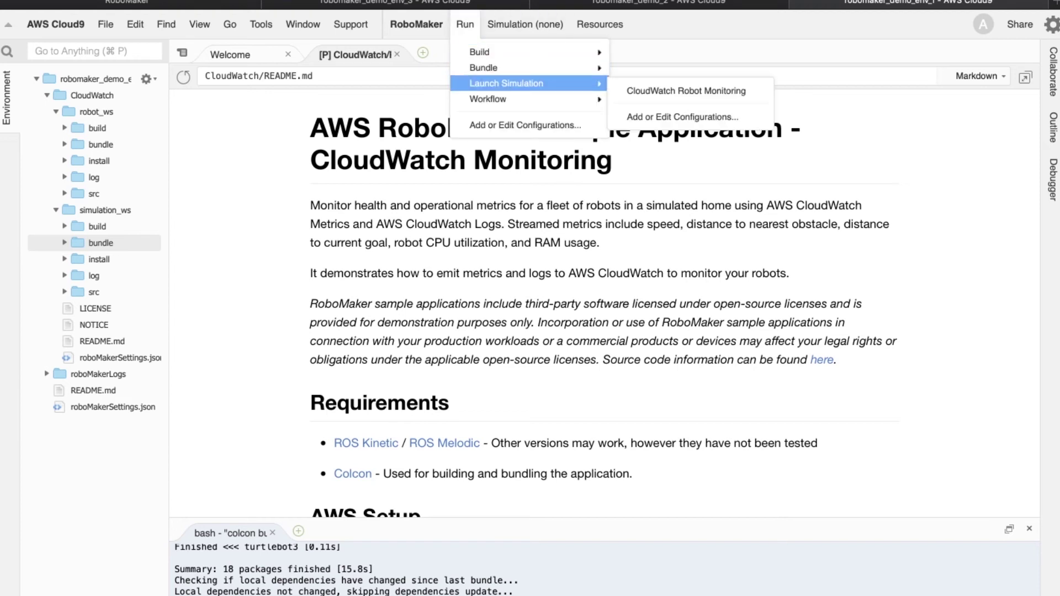
pyautogui.click(685, 91)
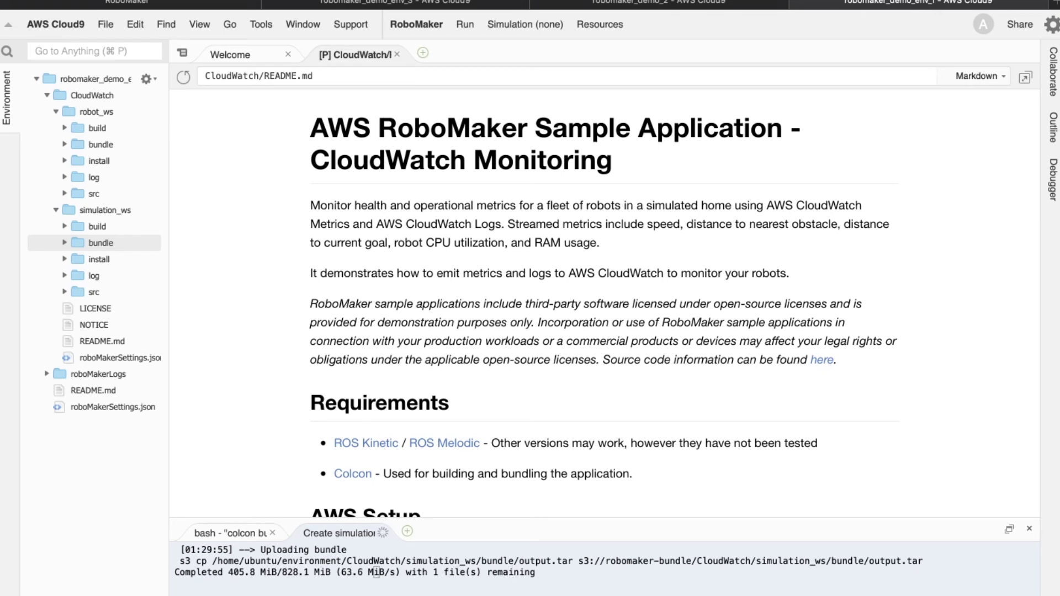
# Open the RoboMaker run configurations and expand the Colcon Build, Colcon Bundle, Simulation and Workflow groups to review their entries.
pyautogui.click(465, 25)
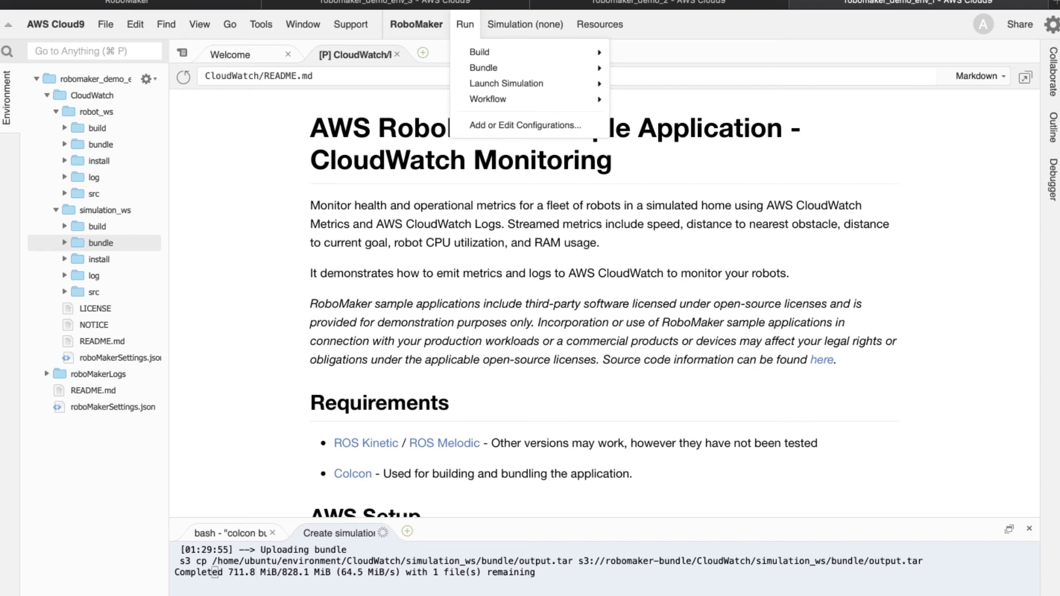
pyautogui.moveTo(506, 83)
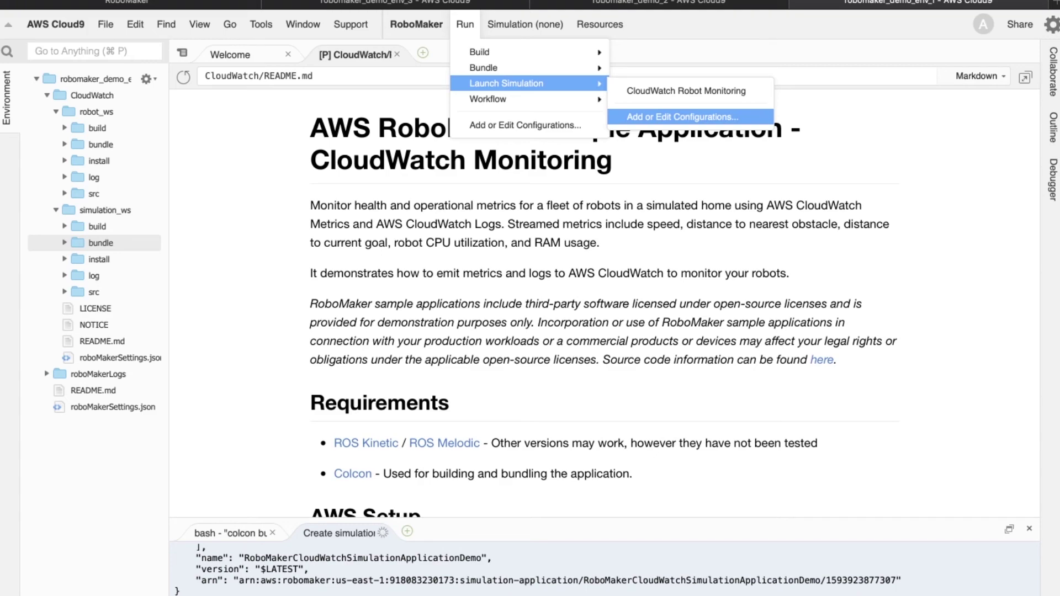
pyautogui.click(682, 116)
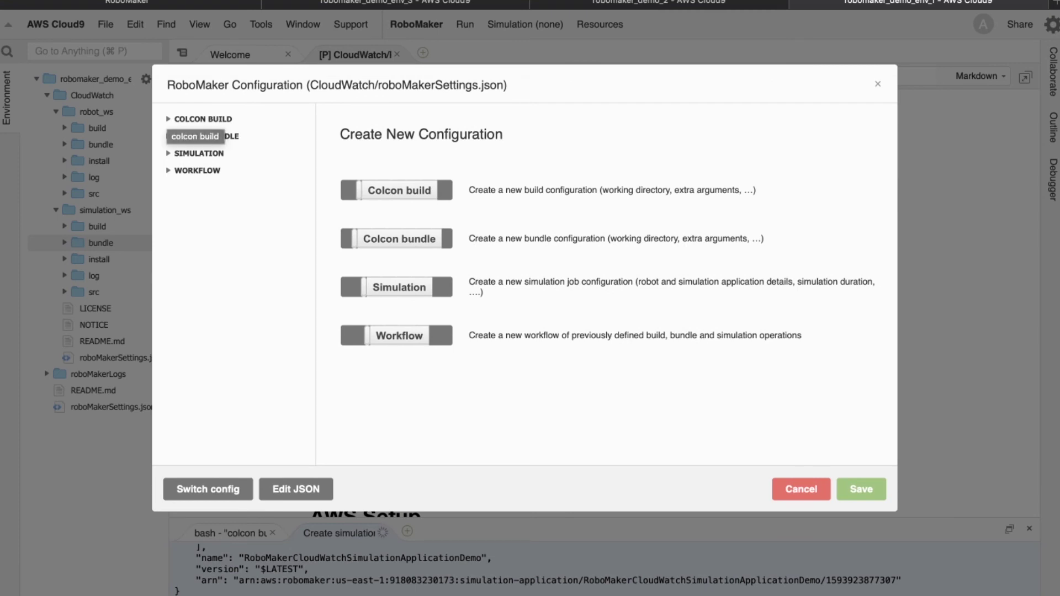
pyautogui.click(199, 119)
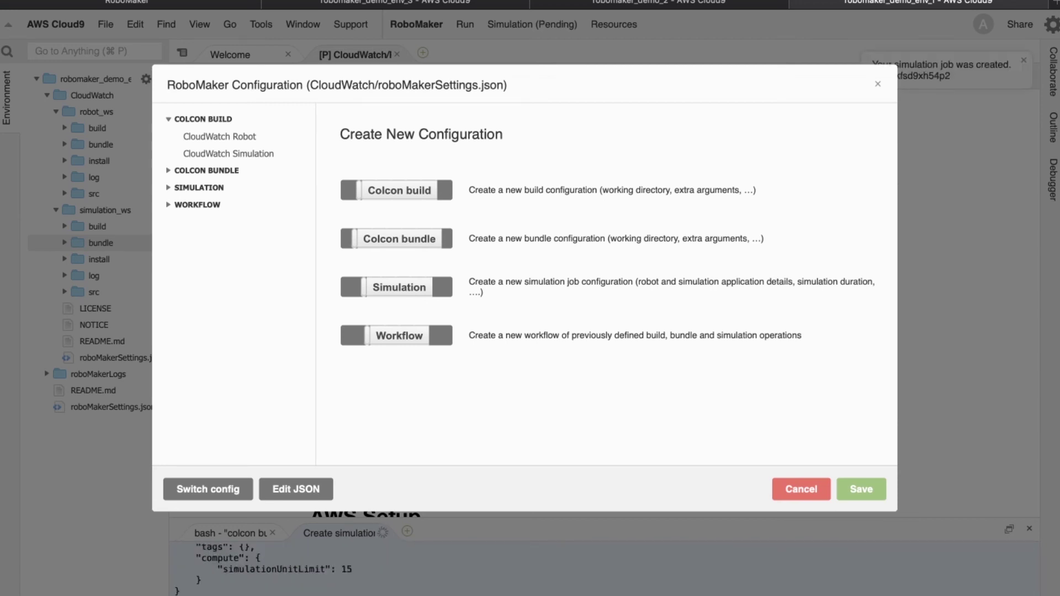
pyautogui.click(199, 170)
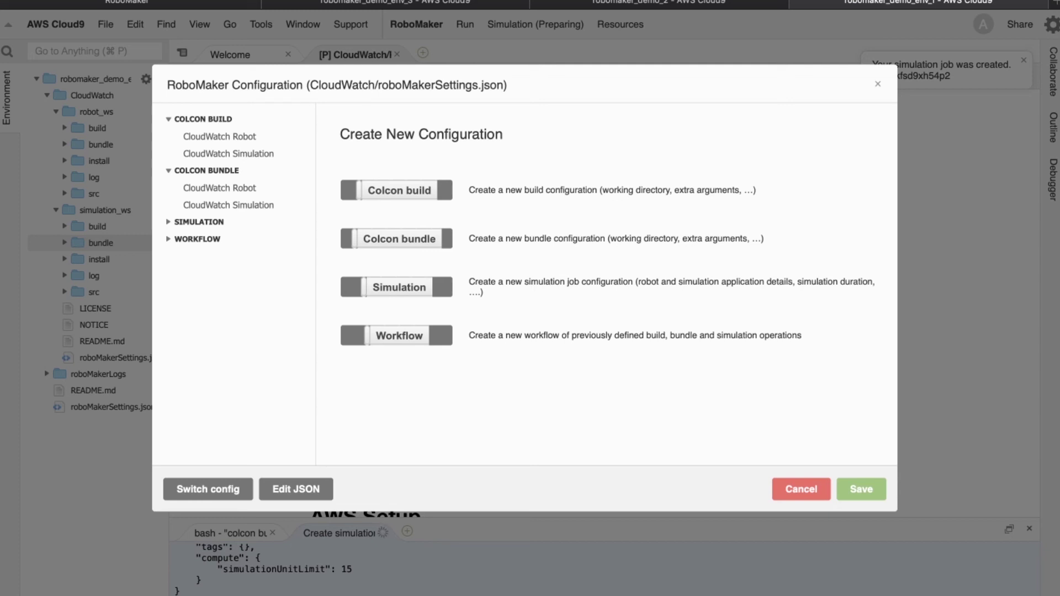
pyautogui.click(199, 221)
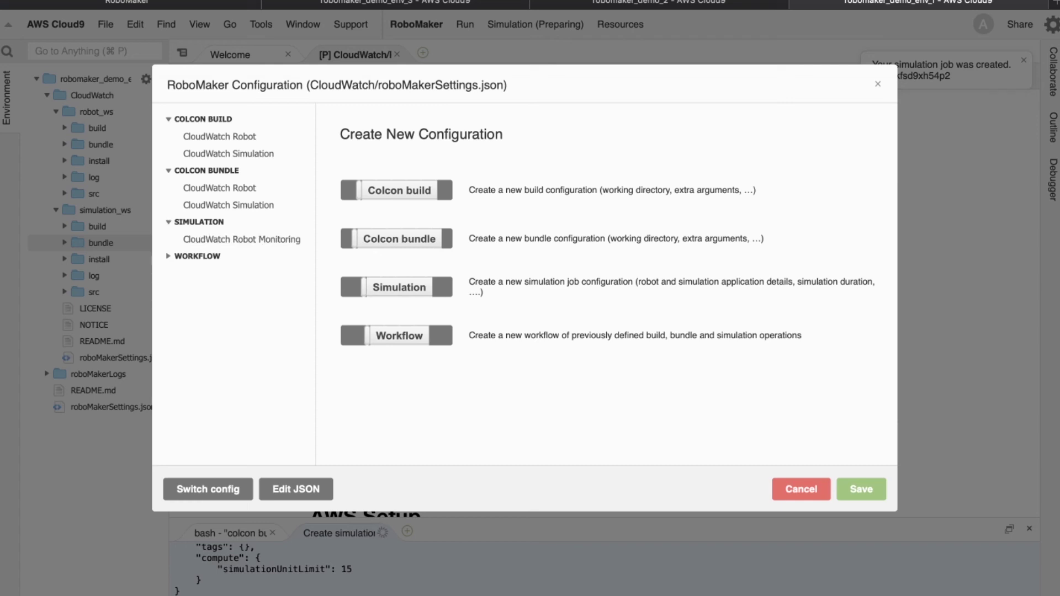
pyautogui.click(197, 256)
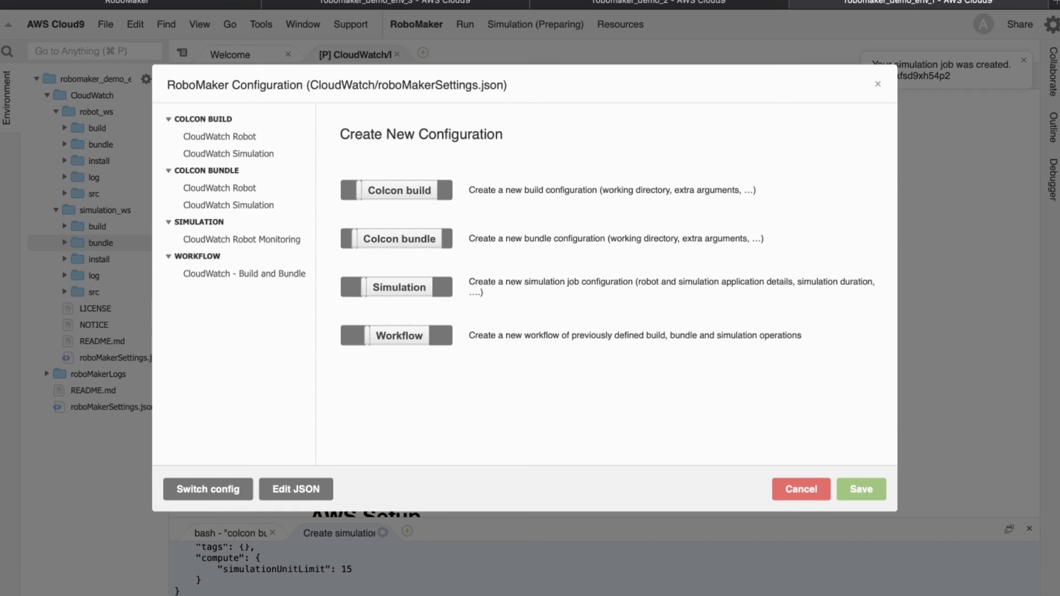
# Review the CloudWatch Robot Monitoring simulation configuration, from job settings to robot and simulation applications, and close it without saving.
pyautogui.click(241, 239)
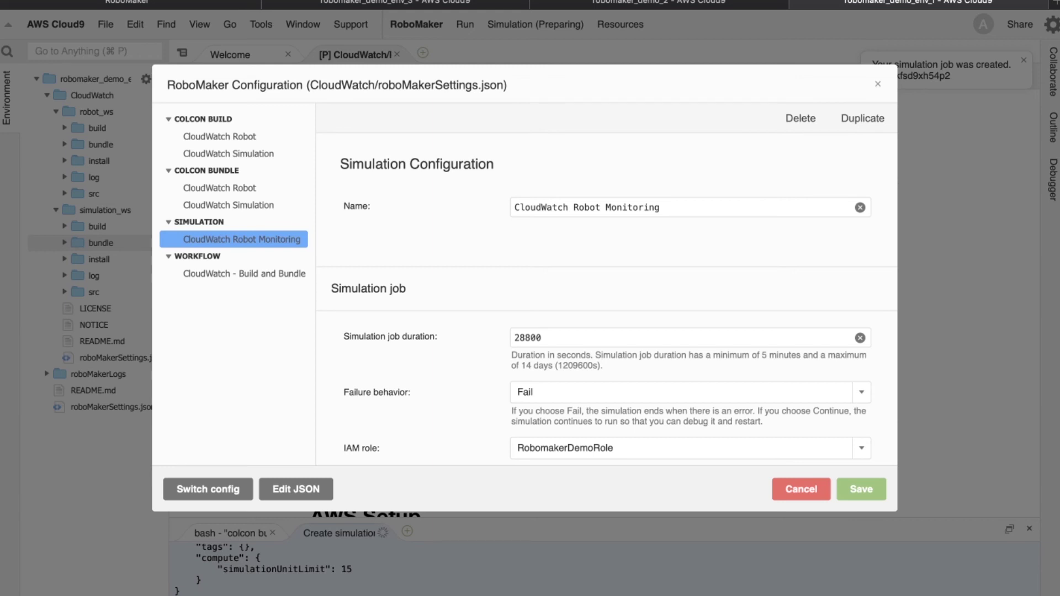
pyautogui.scroll(-5, 607, 304)
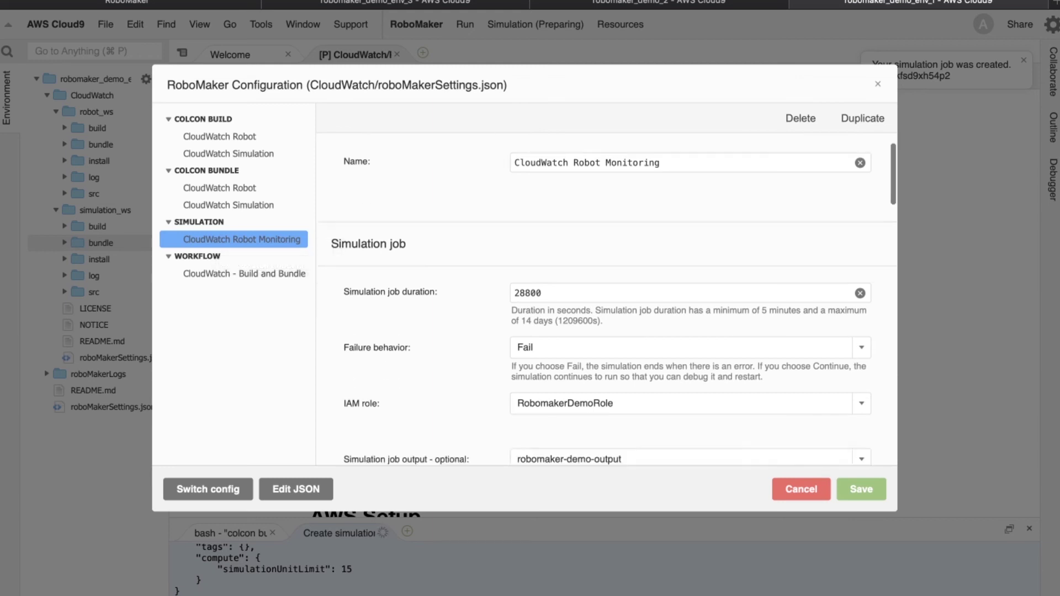
pyautogui.scroll(-7, 607, 304)
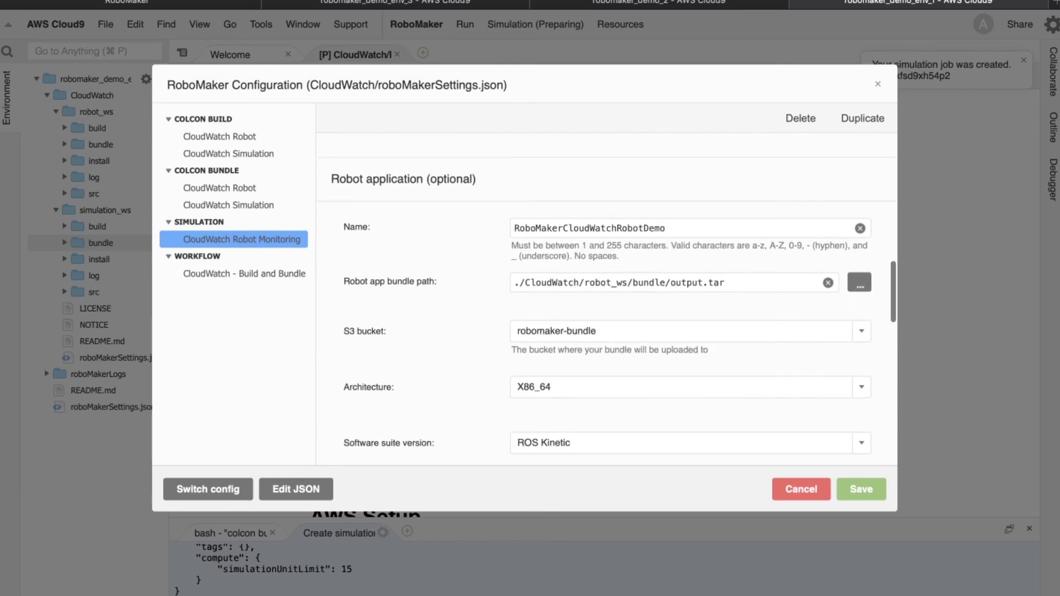
pyautogui.scroll(-5, 608, 303)
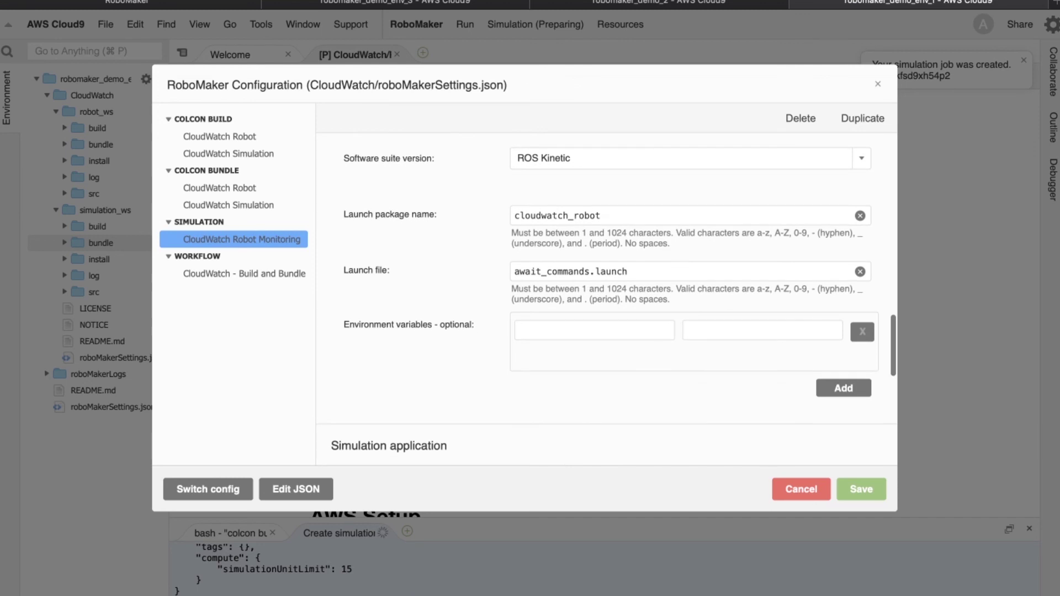
pyautogui.scroll(-8, 608, 304)
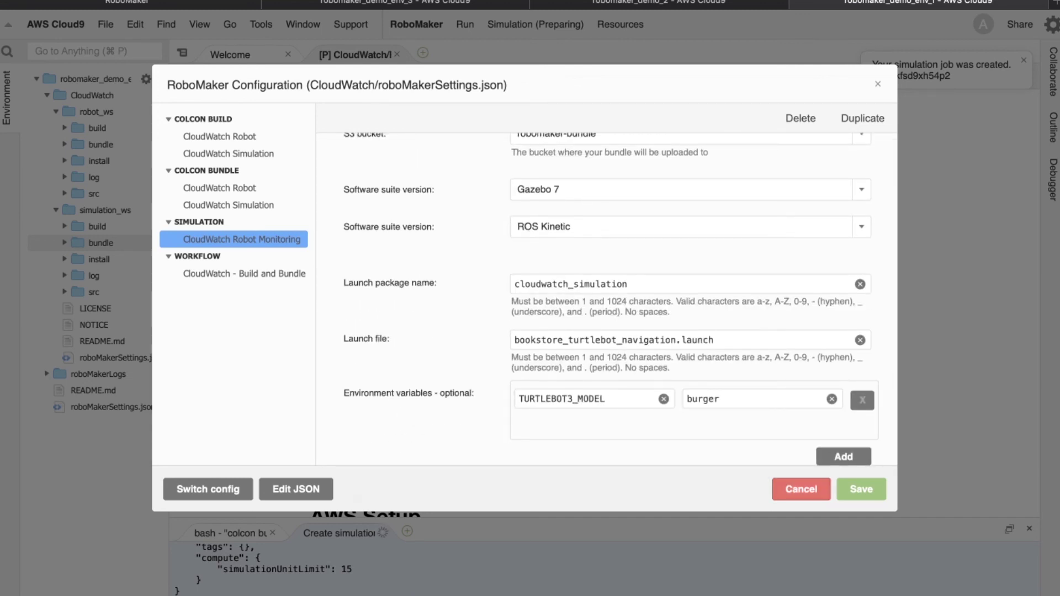
pyautogui.click(801, 489)
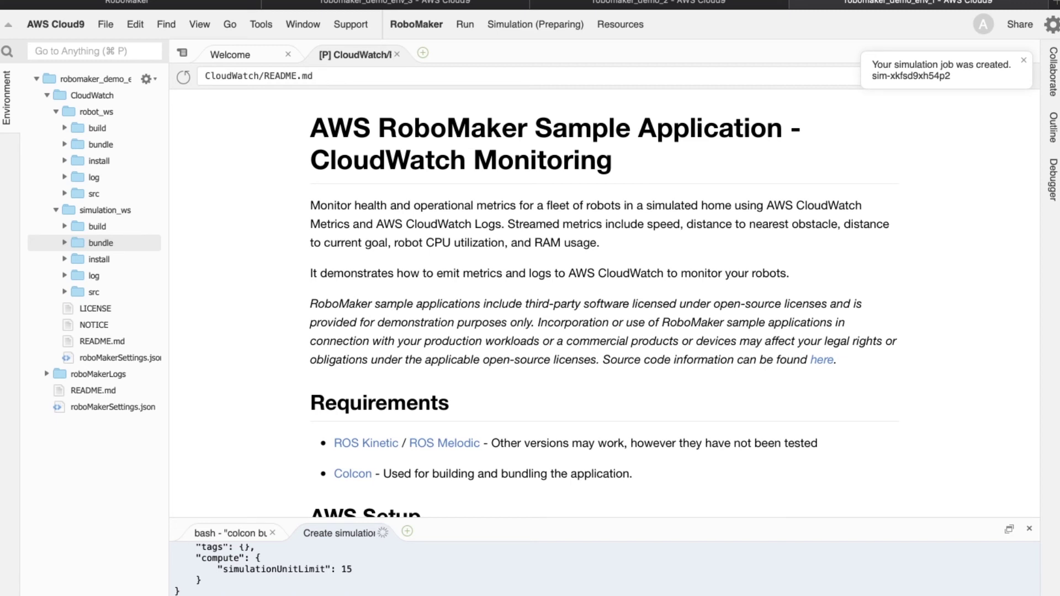
# Open the details of the current simulation job and review its status, configuration, compute and network sections.
pyautogui.click(535, 24)
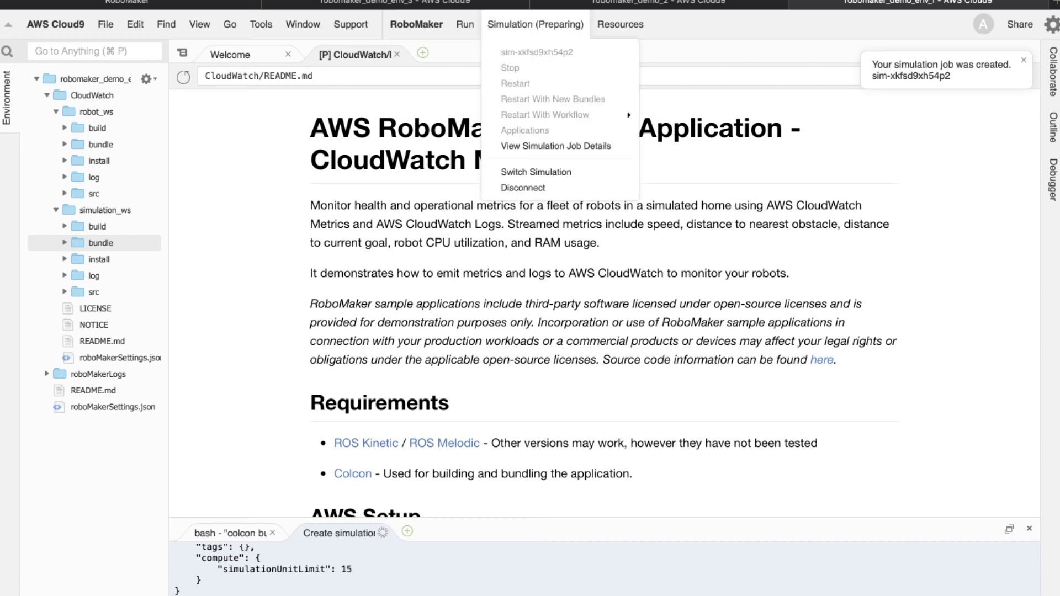
pyautogui.click(556, 146)
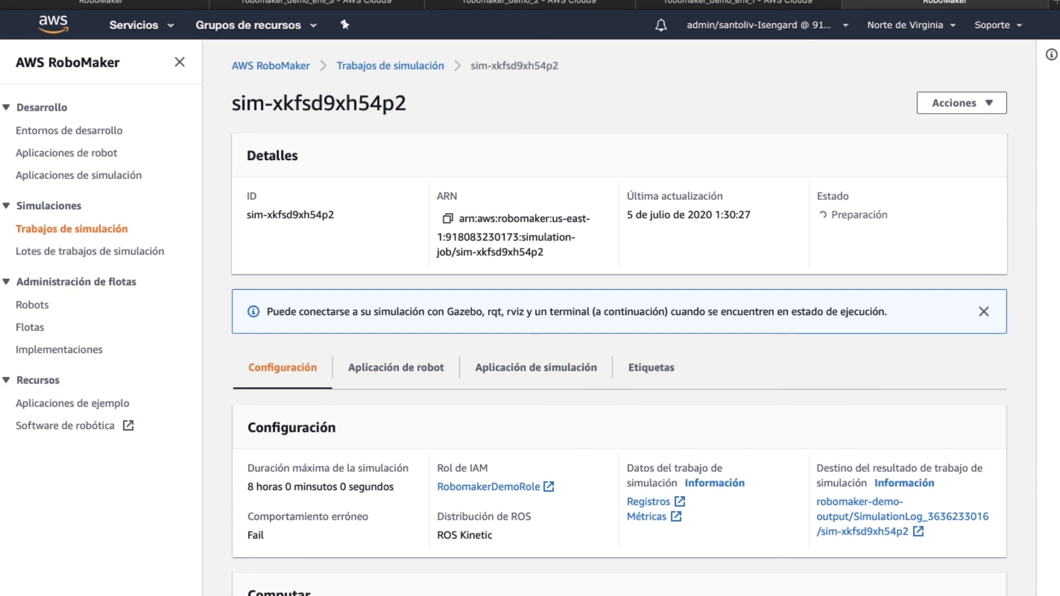
pyautogui.moveTo(888, 215); pyautogui.dragTo(831, 215)
pyautogui.scroll(-5, 618, 325)
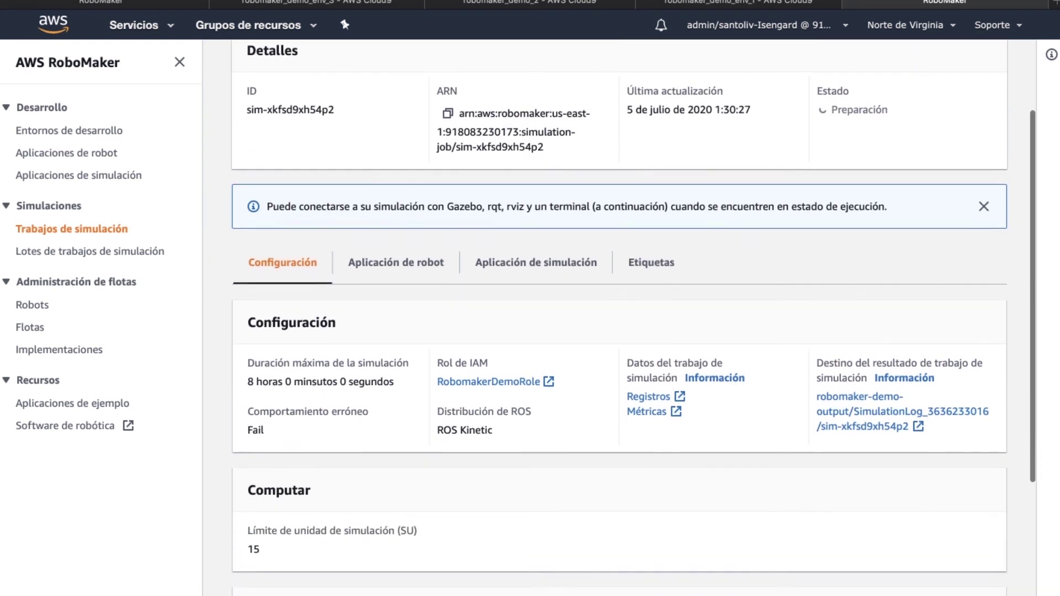
pyautogui.scroll(-1, 618, 326)
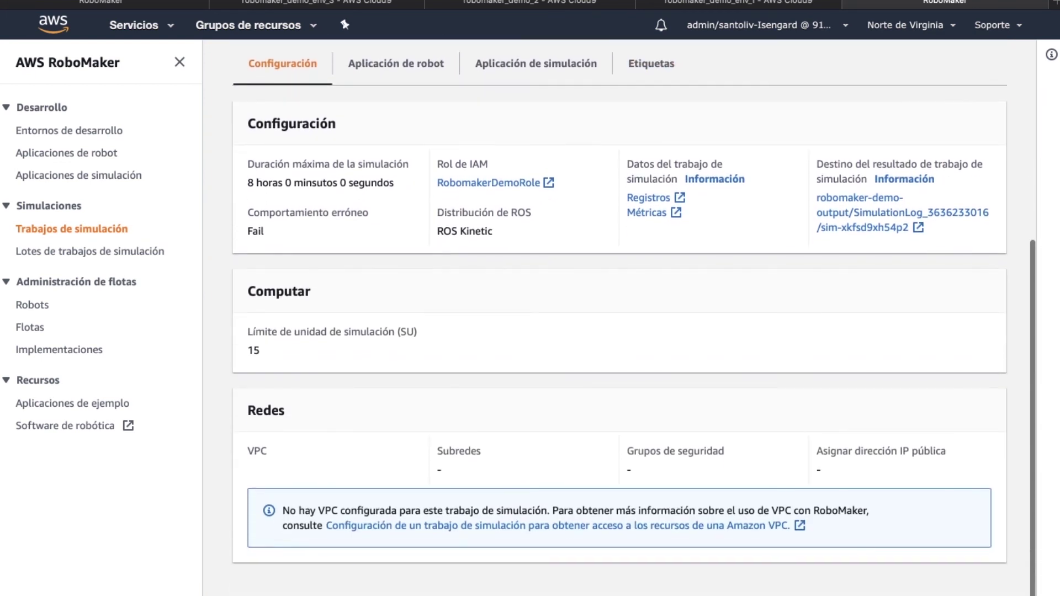
pyautogui.scroll(3, 618, 326)
pyautogui.scroll(4, 618, 326)
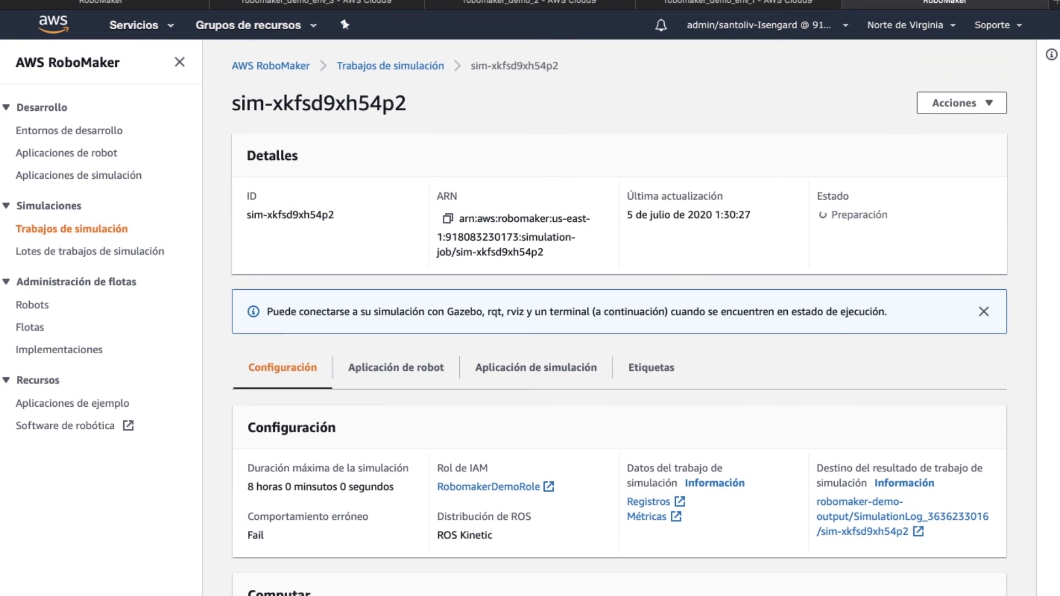
pyautogui.scroll(-4, 618, 326)
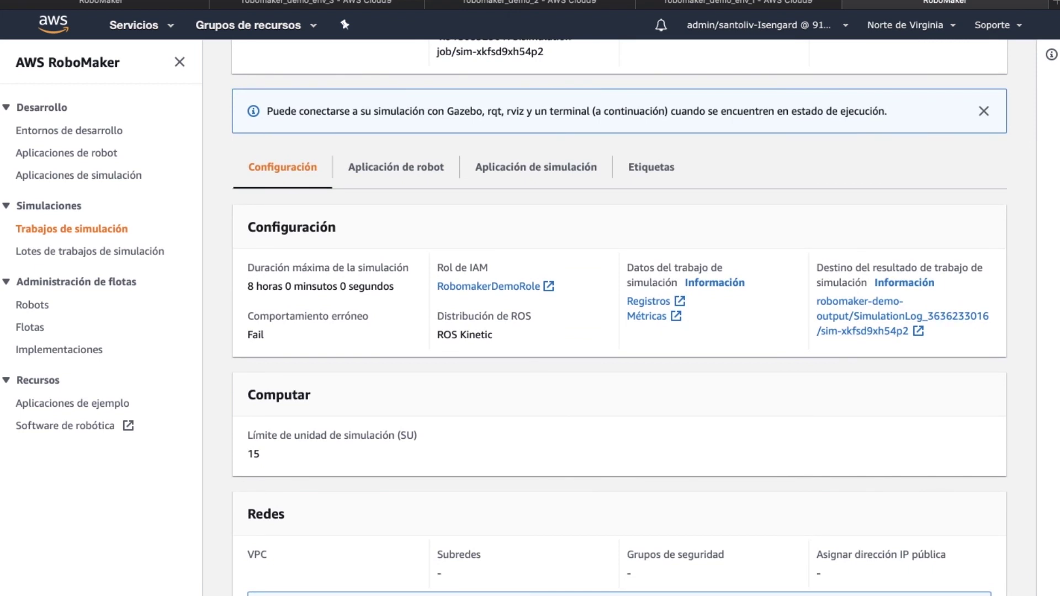
# Review the simulation job's robot application, simulation application and tags, and return to its configuration section.
pyautogui.click(395, 166)
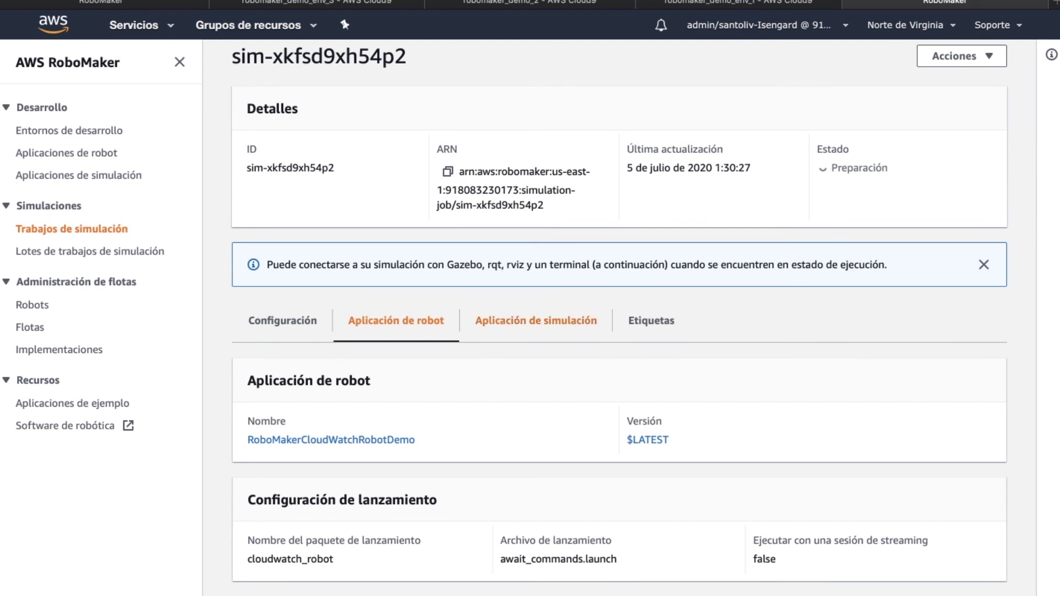
pyautogui.click(535, 320)
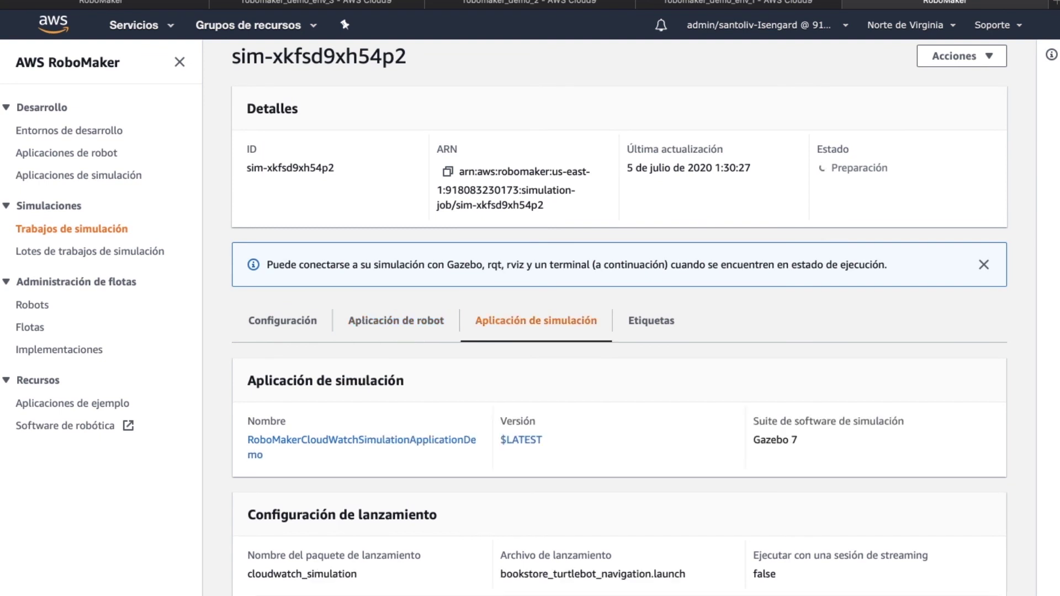
pyautogui.click(651, 320)
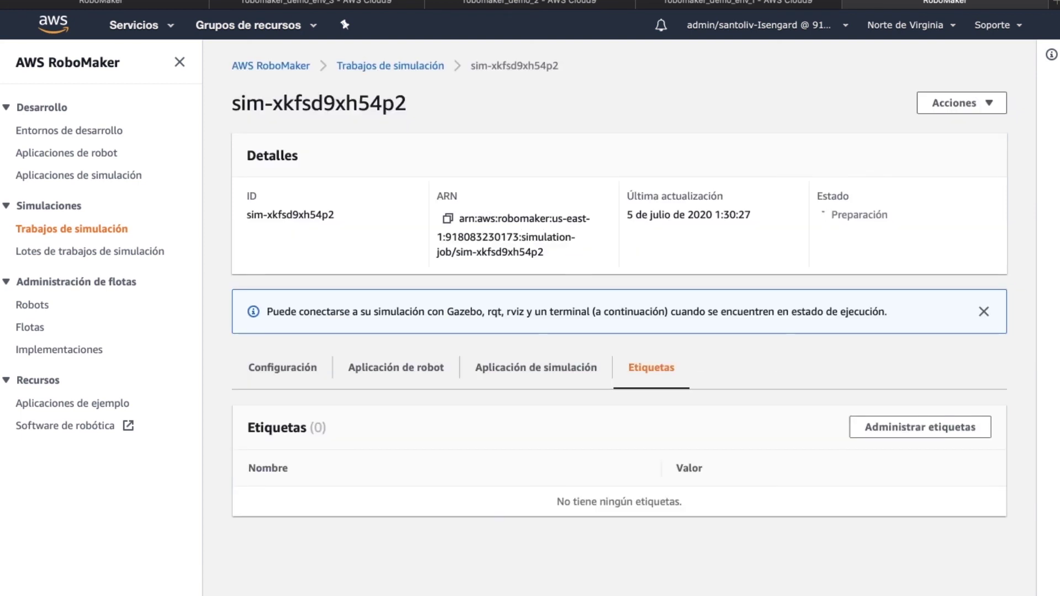
pyautogui.click(283, 367)
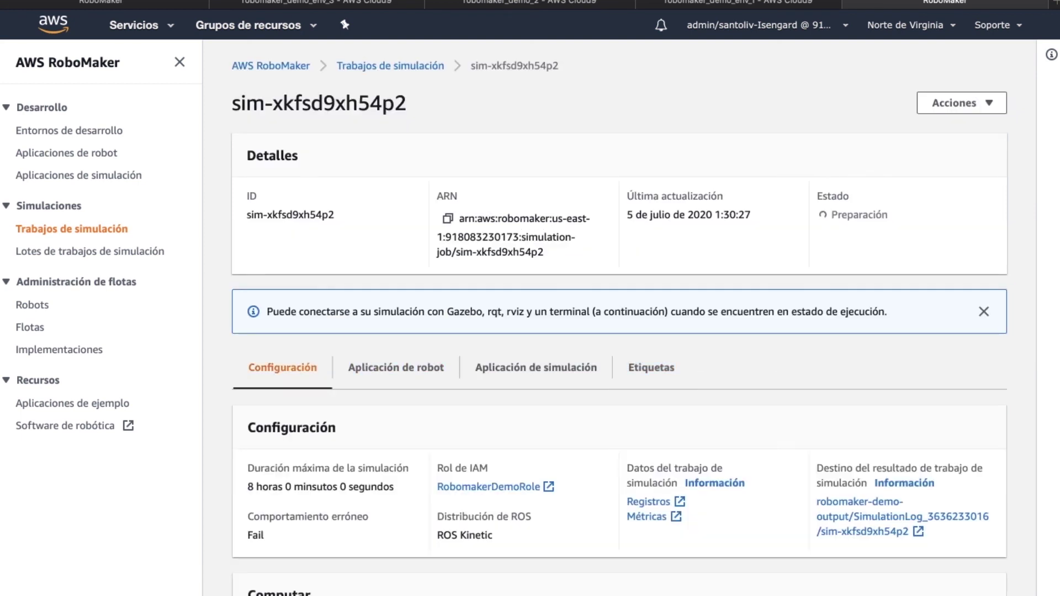
pyautogui.scroll(-3, 536, 367)
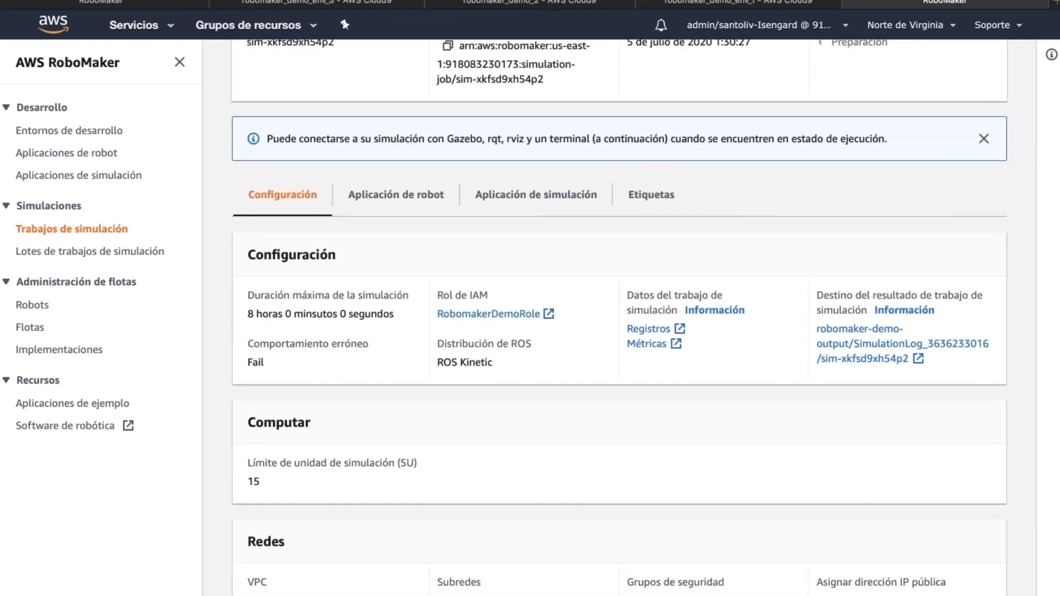
# Reopen the newest job from the simulation jobs list and review its simulation tools, robot tools and metrics.
pyautogui.click(72, 228)
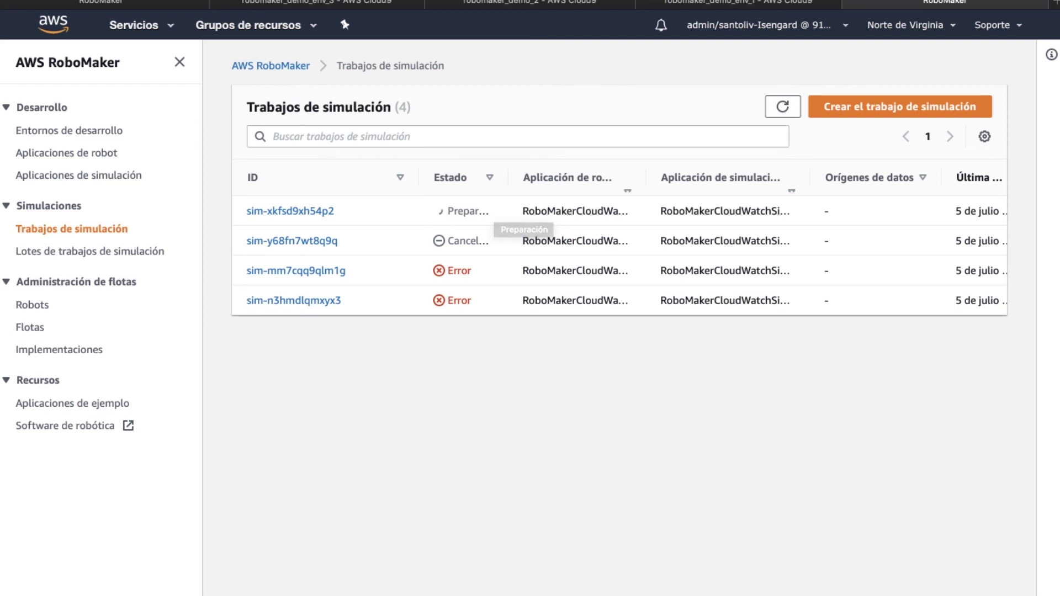
pyautogui.click(290, 211)
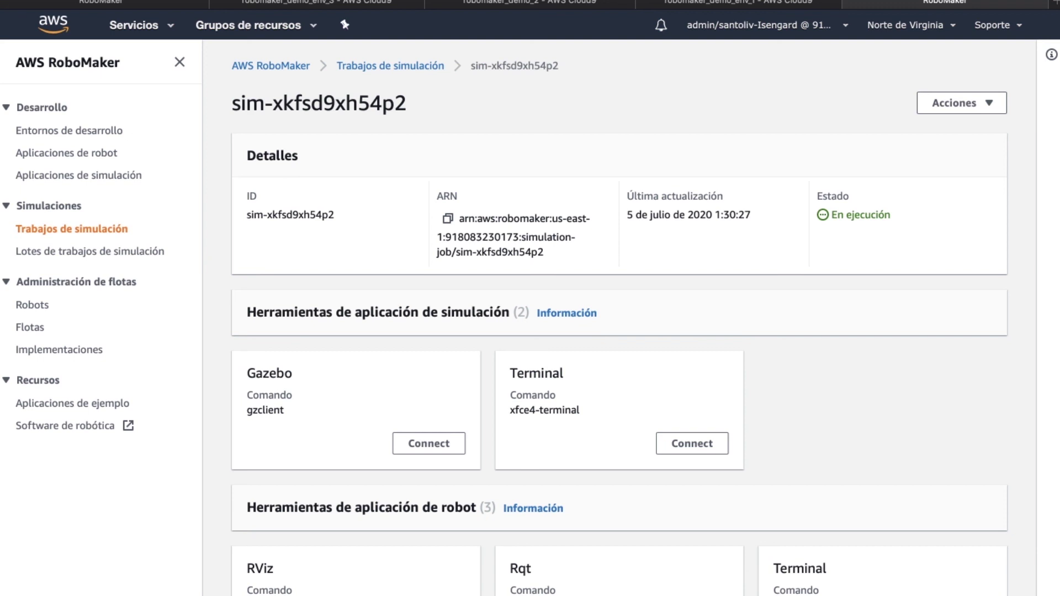
pyautogui.scroll(-3, 618, 317)
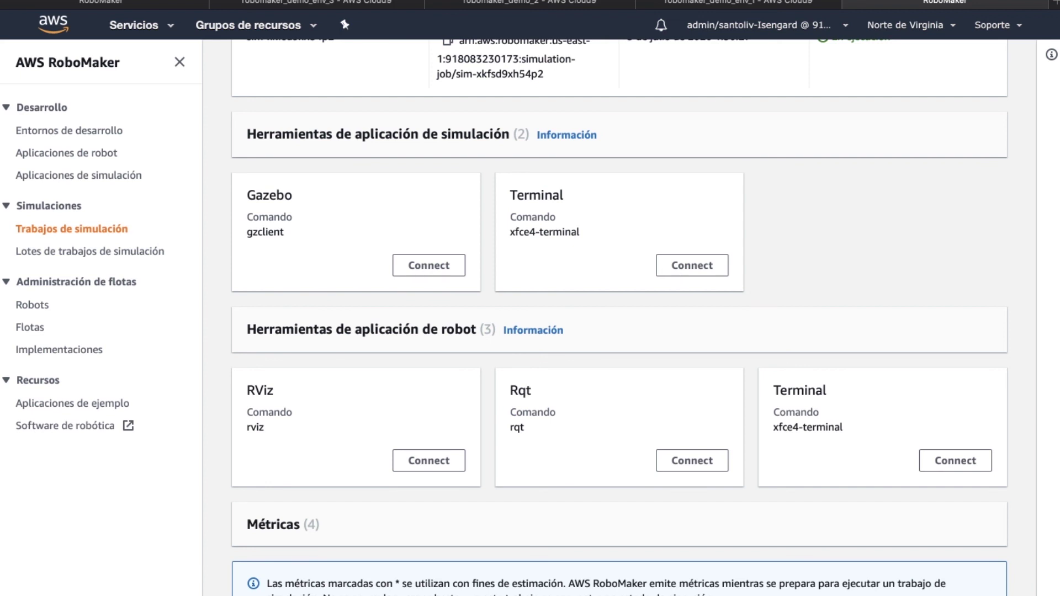
pyautogui.scroll(-3, 634, 314)
pyautogui.scroll(-4, 633, 313)
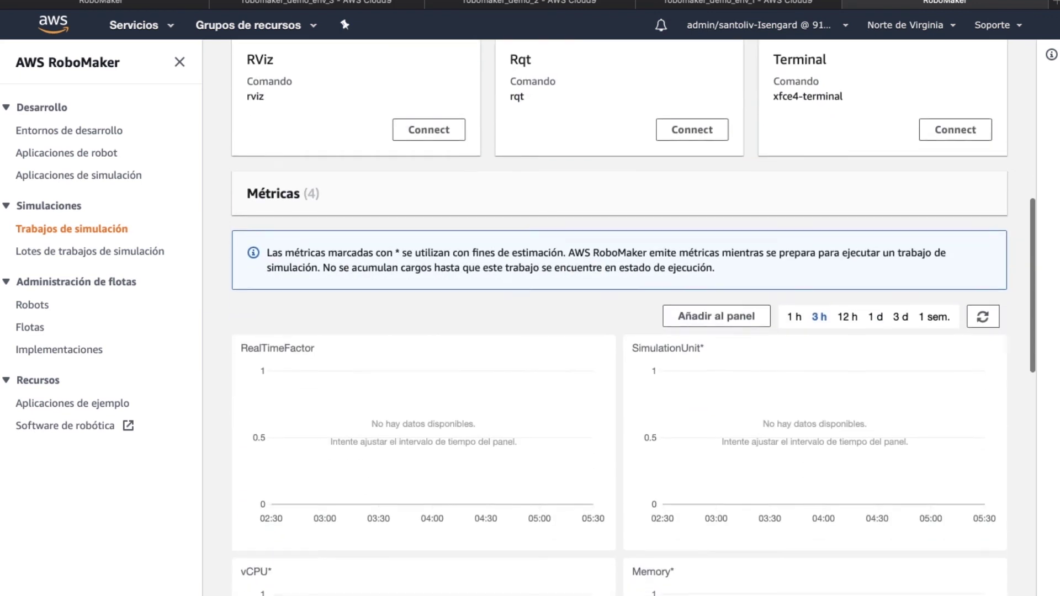
pyautogui.scroll(4, 634, 314)
pyautogui.scroll(3, 633, 313)
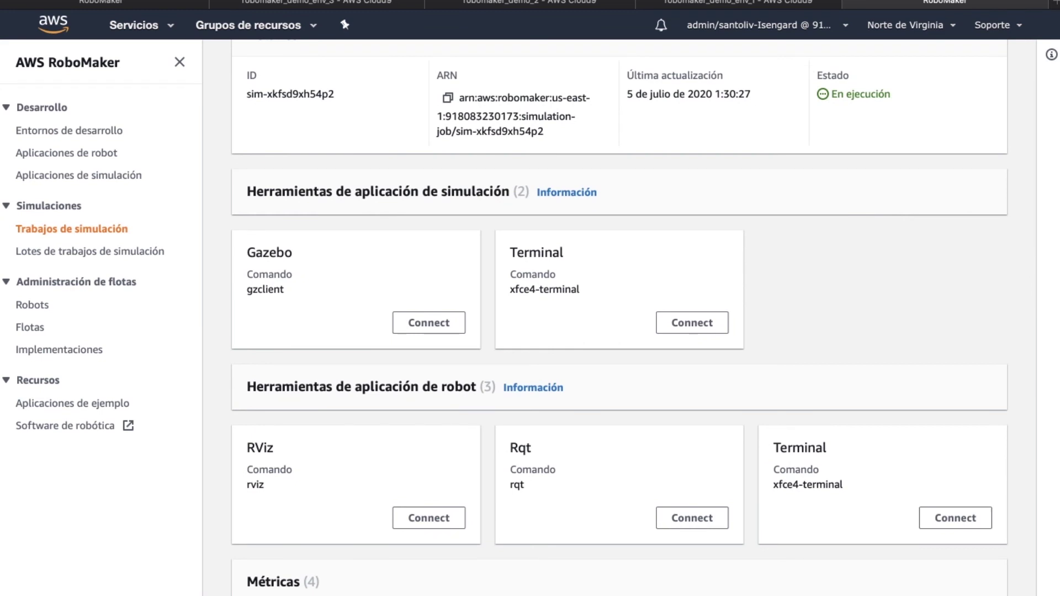
# Connect to the simulation job's Gazebo client and get a close view of the robot on the bookstore floor.
pyautogui.click(429, 323)
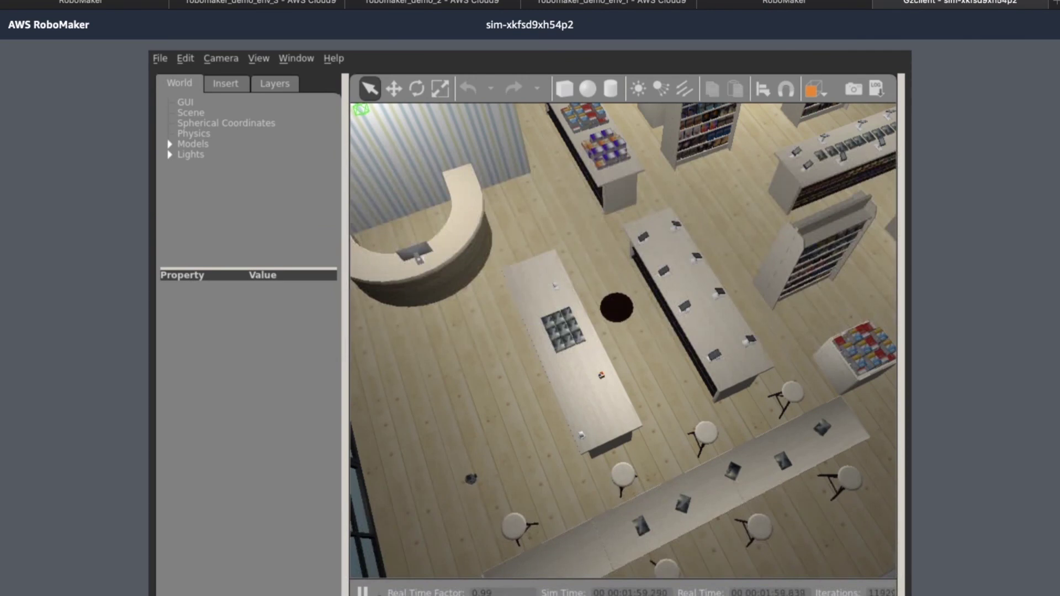
pyautogui.moveTo(591, 392)
pyautogui.mouseDown()
pyautogui.moveTo(561, 332)
pyautogui.moveTo(575, 317)
pyautogui.mouseUp()
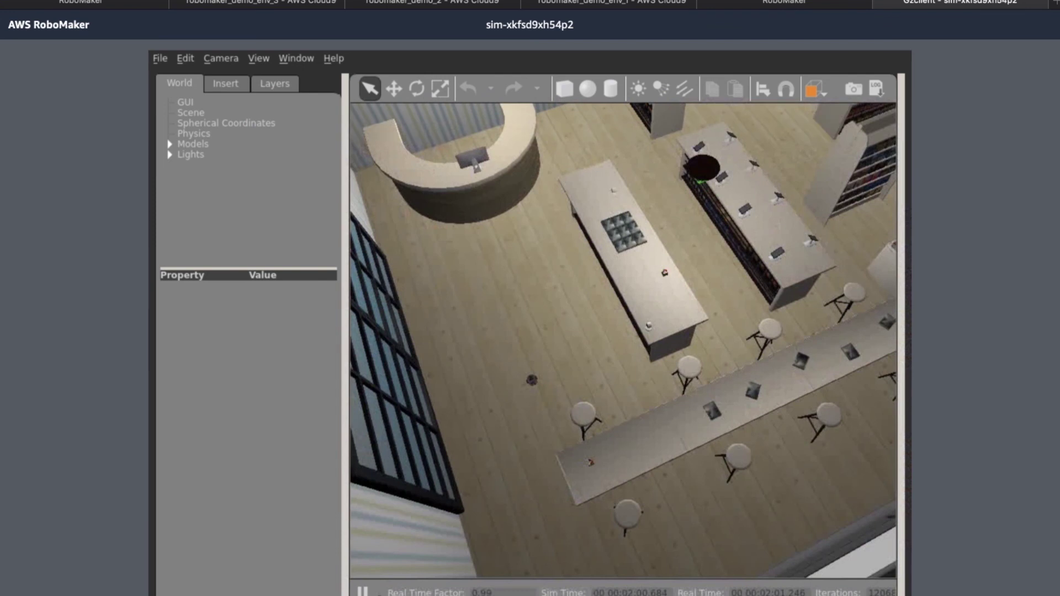
pyautogui.moveTo(504, 291); pyautogui.dragTo(520, 240)
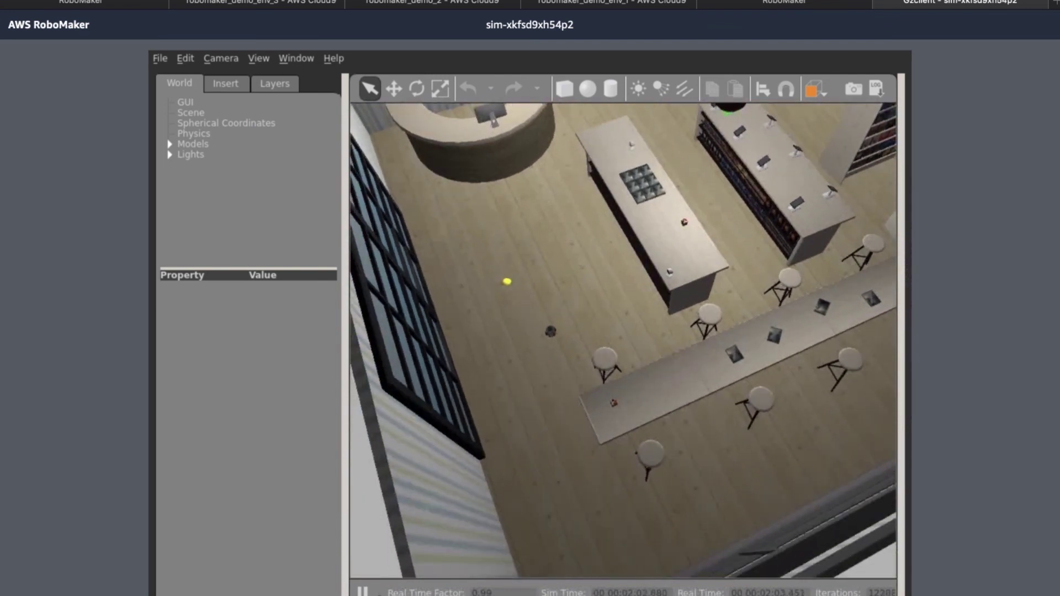
pyautogui.scroll(-5, 553, 349)
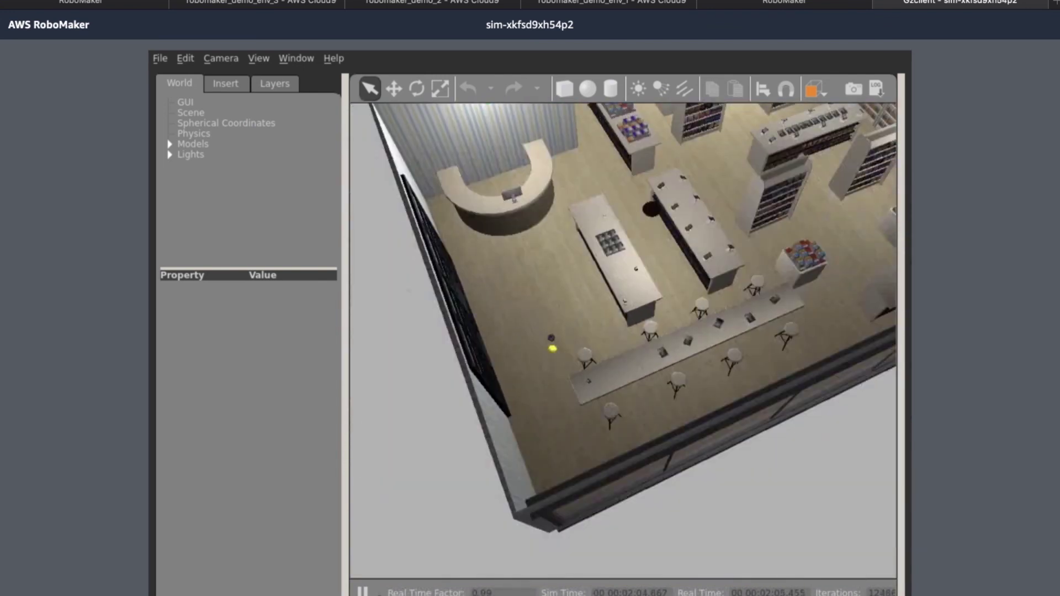
pyautogui.scroll(5, 553, 348)
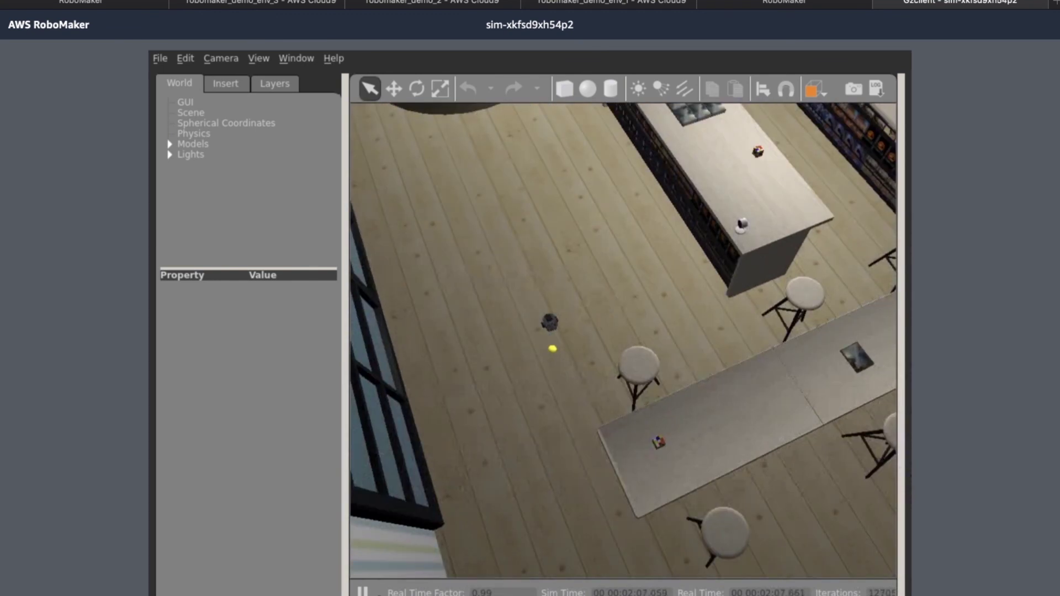
pyautogui.scroll(5, 552, 348)
pyautogui.moveTo(699, 262)
pyautogui.mouseDown()
pyautogui.moveTo(706, 343)
pyautogui.moveTo(740, 288)
pyautogui.mouseUp()
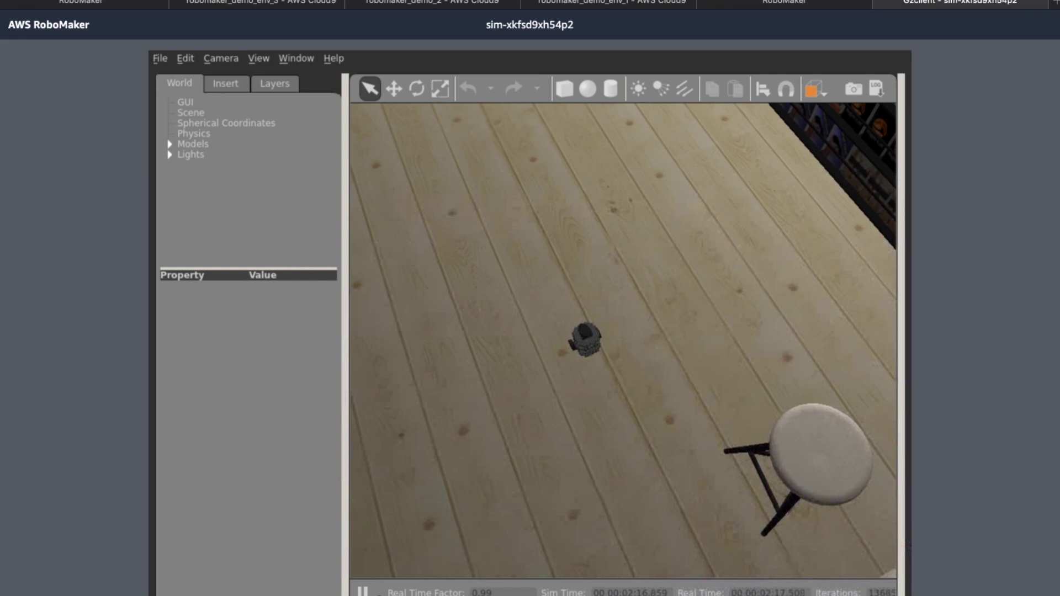
# Select the turtlebot3_burger robot in the Gazebo world to inspect its properties.
pyautogui.moveTo(753, 265); pyautogui.dragTo(639, 307)
pyautogui.scroll(3, 639, 307)
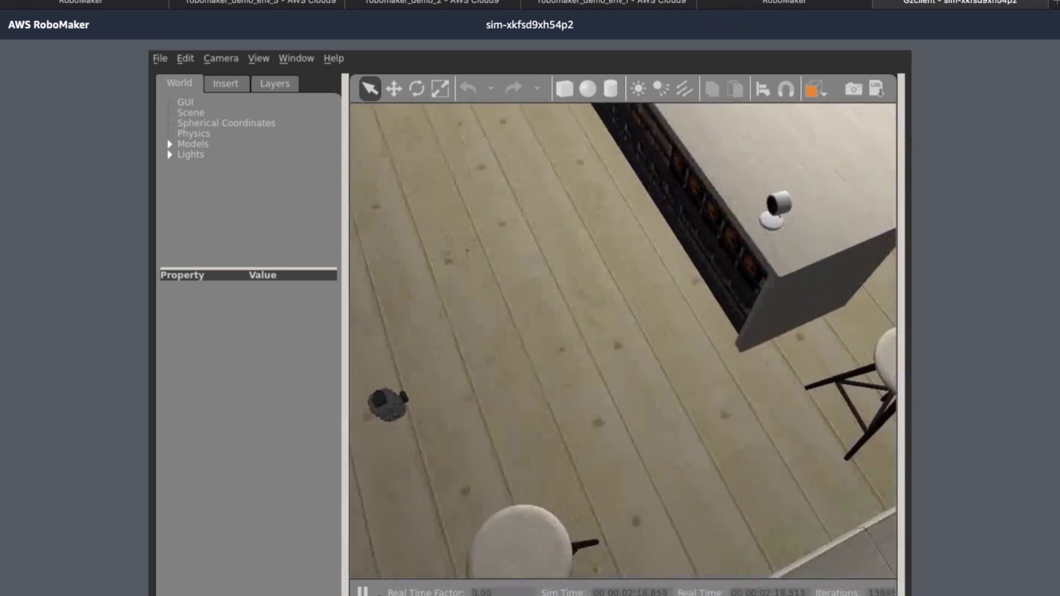
pyautogui.moveTo(555, 330); pyautogui.dragTo(667, 279)
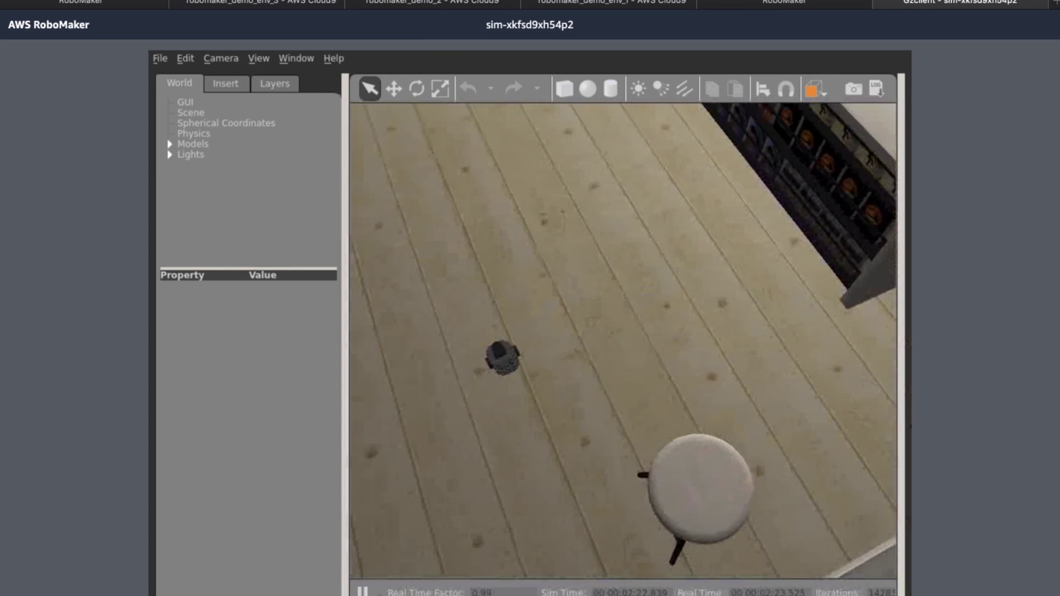
pyautogui.moveTo(635, 343); pyautogui.dragTo(605, 421)
pyautogui.moveTo(795, 215); pyautogui.dragTo(605, 337)
pyautogui.moveTo(636, 281); pyautogui.dragTo(643, 312)
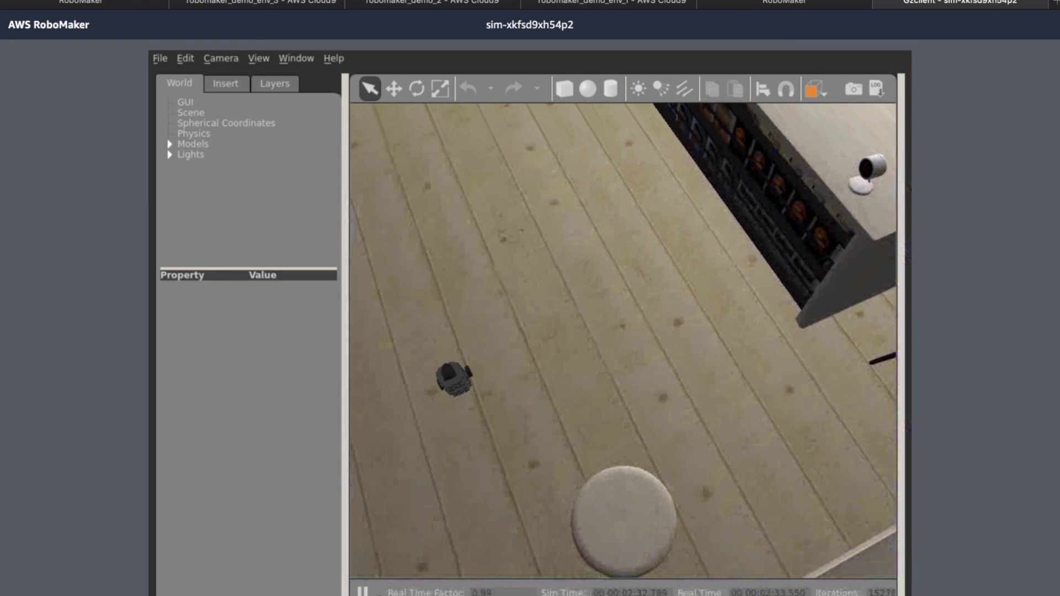
pyautogui.click(453, 379)
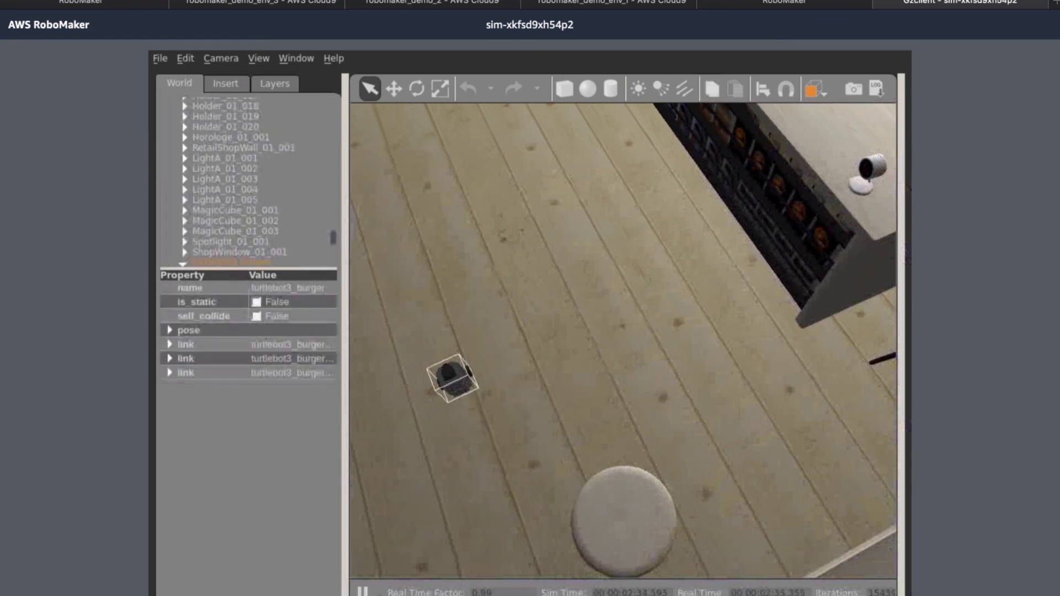